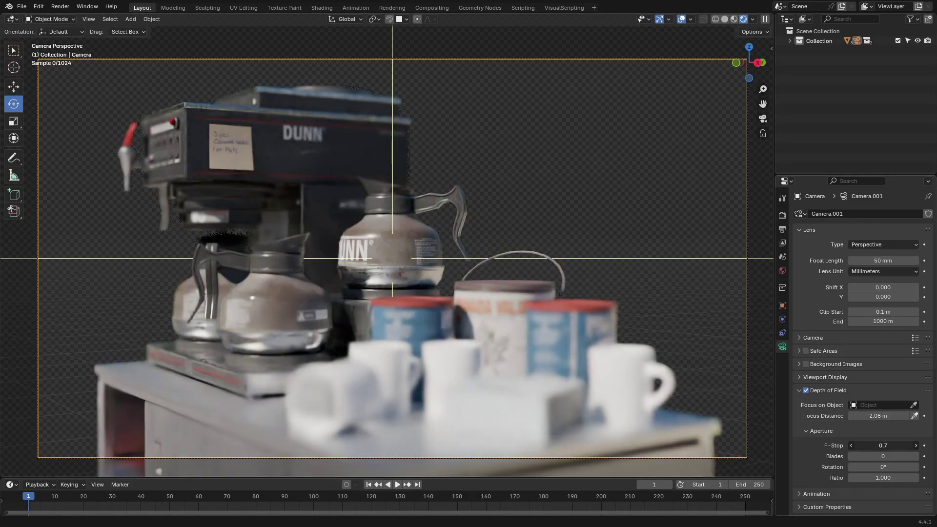
# Add a plain-axes empty and snap it onto the right-hand blue coffee can as the camera's focus object.
pyautogui.click(913, 405)
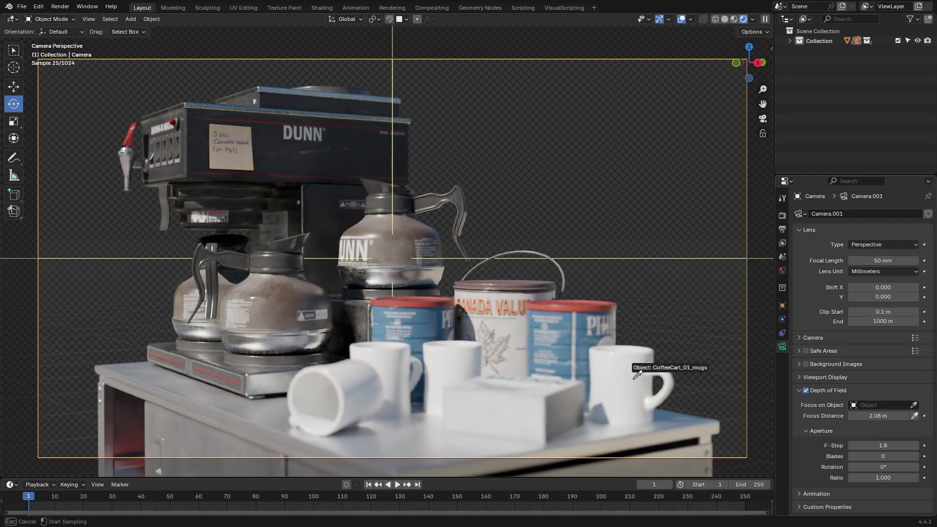
pyautogui.hotkey('shift', 'a')
pyautogui.moveTo(527, 163)
pyautogui.click(624, 165)
pyautogui.scroll(-2, 554, 274)
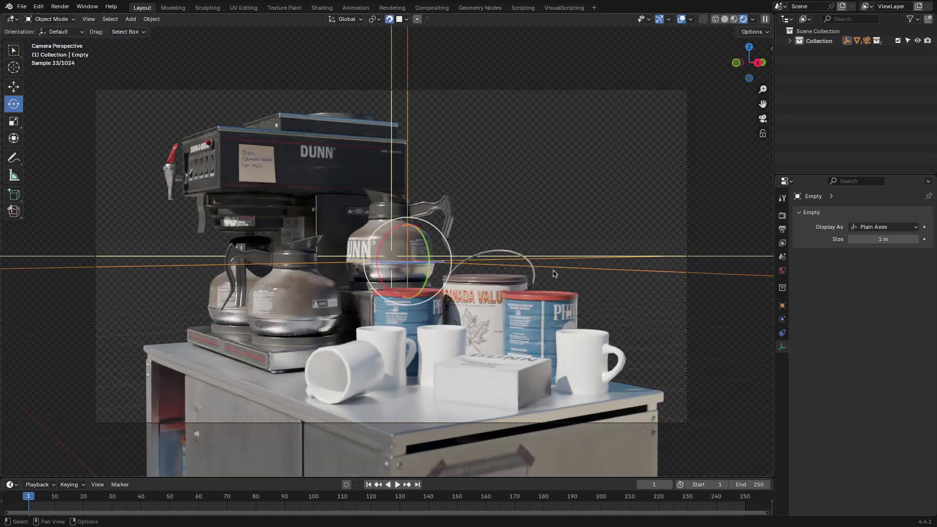
pyautogui.press('g')
pyautogui.click(674, 323)
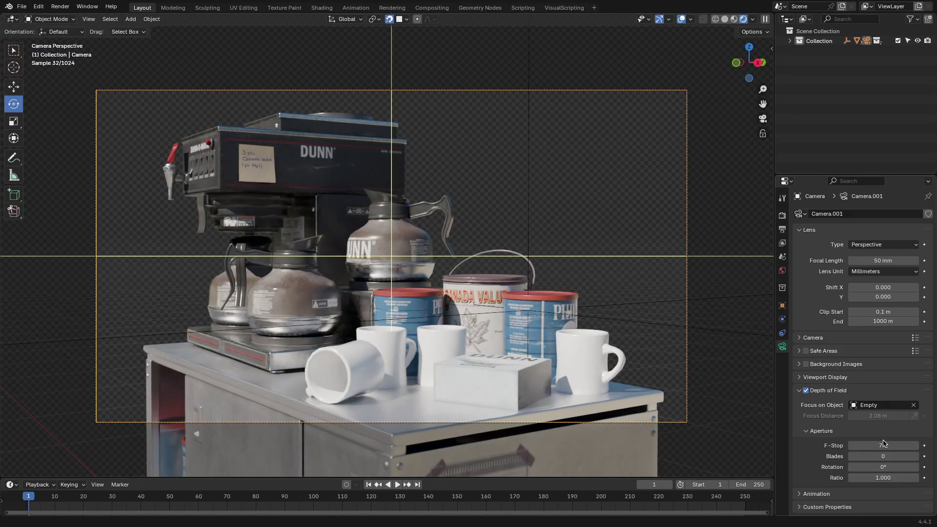
# Lower the camera's F-Stop to about 0.3 and move the focus empty onto the coffee maker, then the mugs.
pyautogui.moveTo(883, 445); pyautogui.dragTo(863, 444)
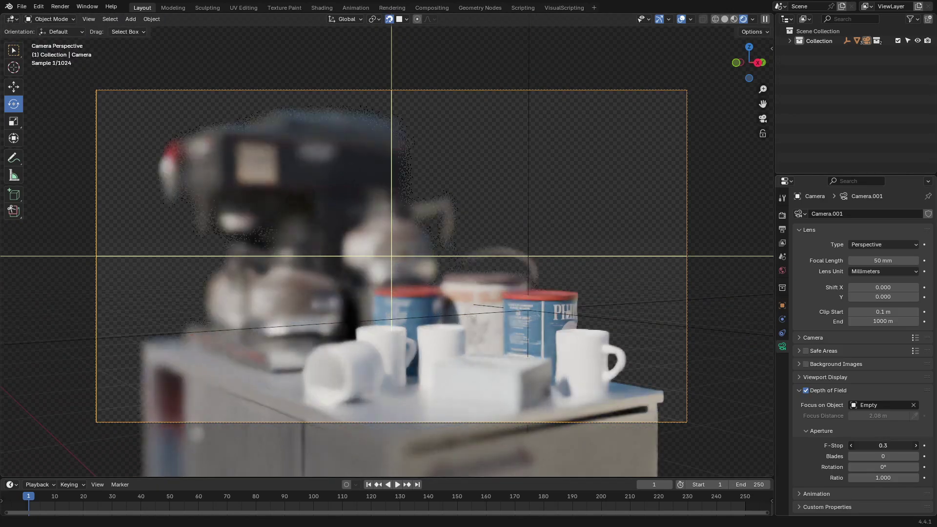
pyautogui.moveTo(863, 444); pyautogui.dragTo(862, 444)
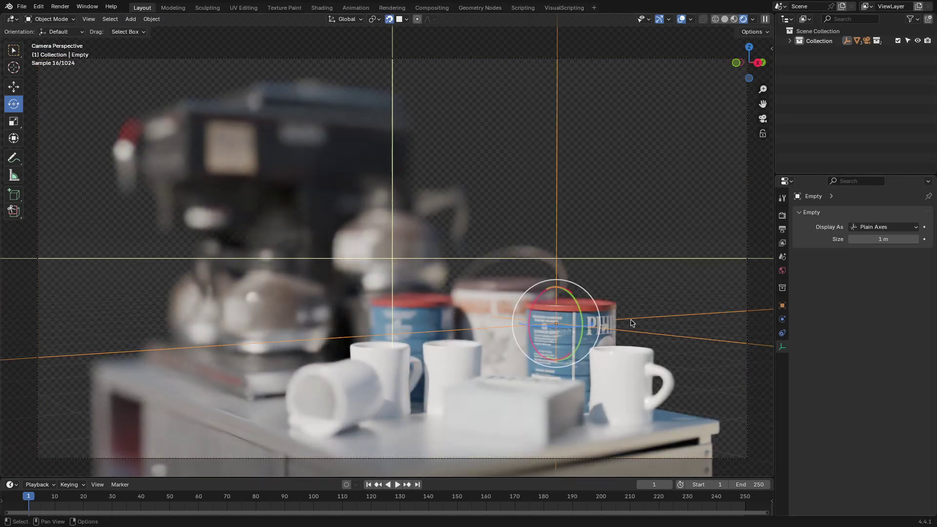
pyautogui.press('g')
pyautogui.click(253, 101)
pyautogui.press('g')
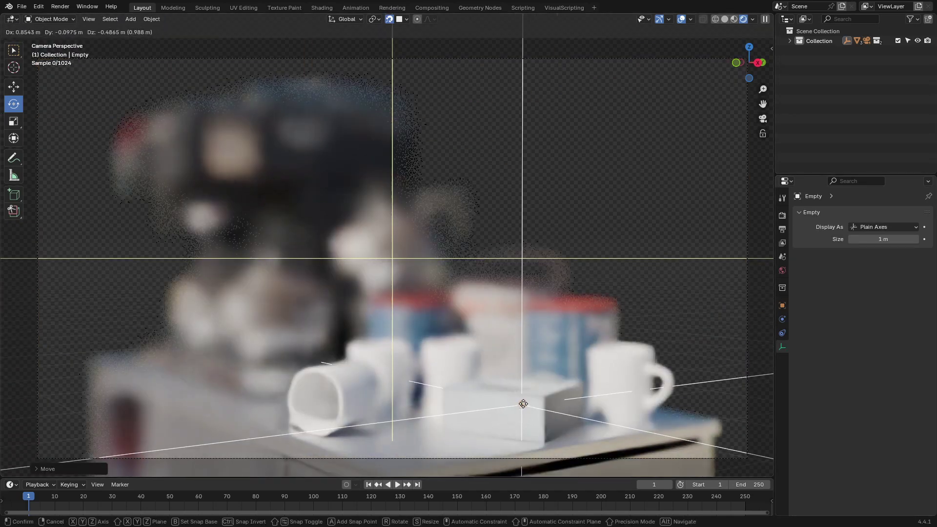
pyautogui.click(466, 360)
pyautogui.press('i')
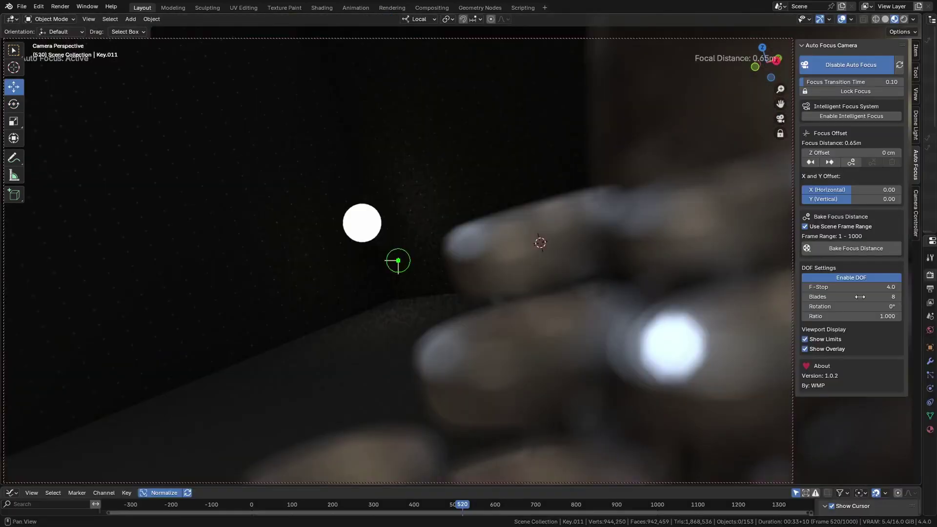
# Try the horizontal and vertical focus offsets, and enable the intelligent focus system for the autofocus camera.
pyautogui.moveTo(860, 189); pyautogui.dragTo(874, 189)
pyautogui.moveTo(816, 199)
pyautogui.mouseDown()
pyautogui.moveTo(772, 198)
pyautogui.moveTo(844, 191)
pyautogui.moveTo(810, 191)
pyautogui.mouseUp()
pyautogui.press('Return')
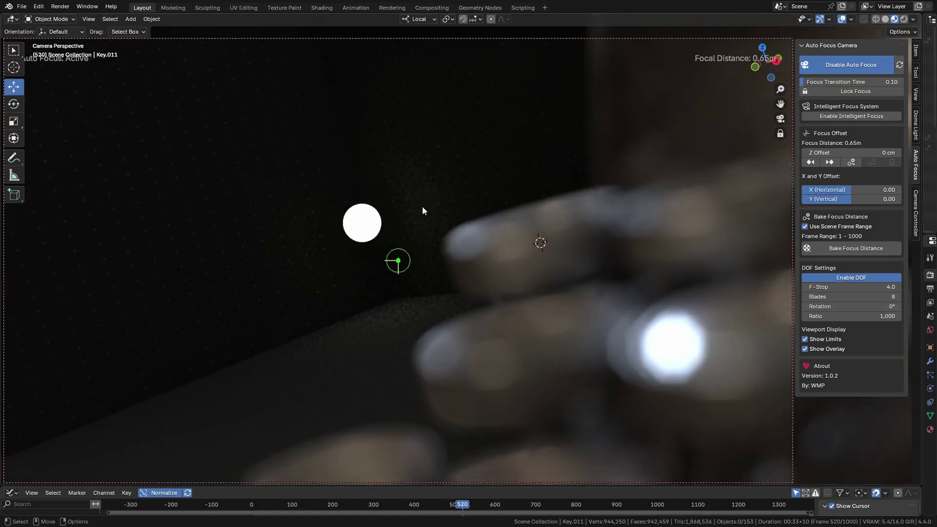
pyautogui.click(860, 116)
pyautogui.moveTo(650, 192); pyautogui.dragTo(491, 265, button='middle')
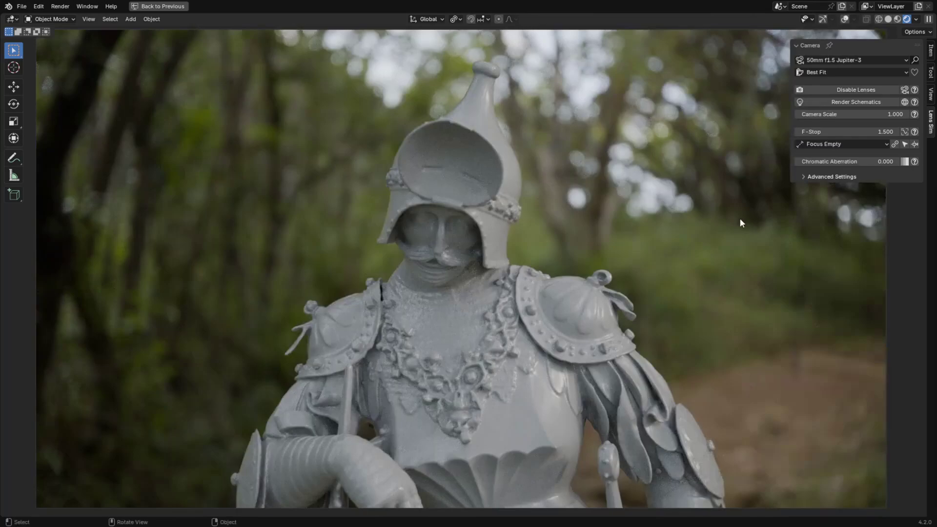
# Adjust the lens distortion amount in the simulated lens's advanced settings.
pyautogui.click(830, 177)
pyautogui.click(822, 311)
pyautogui.moveTo(859, 326)
pyautogui.mouseDown()
pyautogui.moveTo(893, 325)
pyautogui.moveTo(874, 326)
pyautogui.mouseUp()
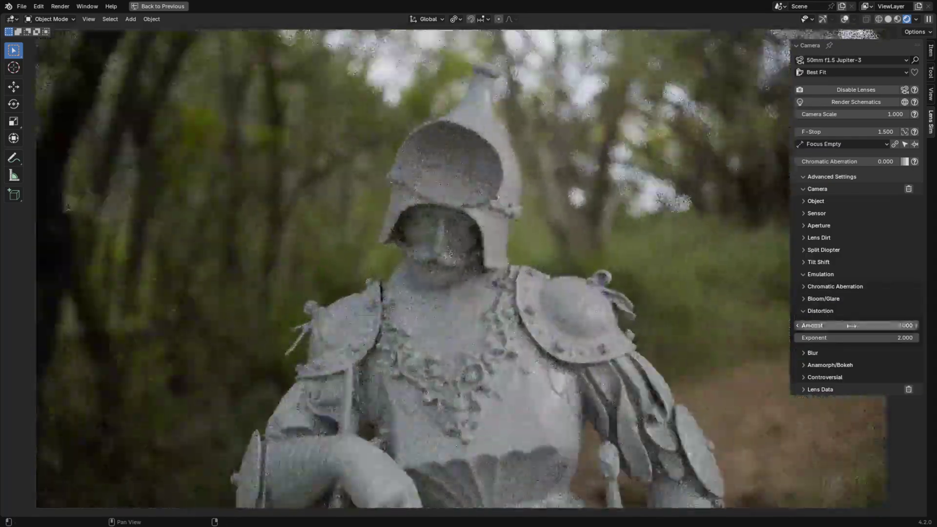
# Set the anamorphic Squeeze Factor to 2 and adjust the Bokeh Aspect.
pyautogui.click(829, 365)
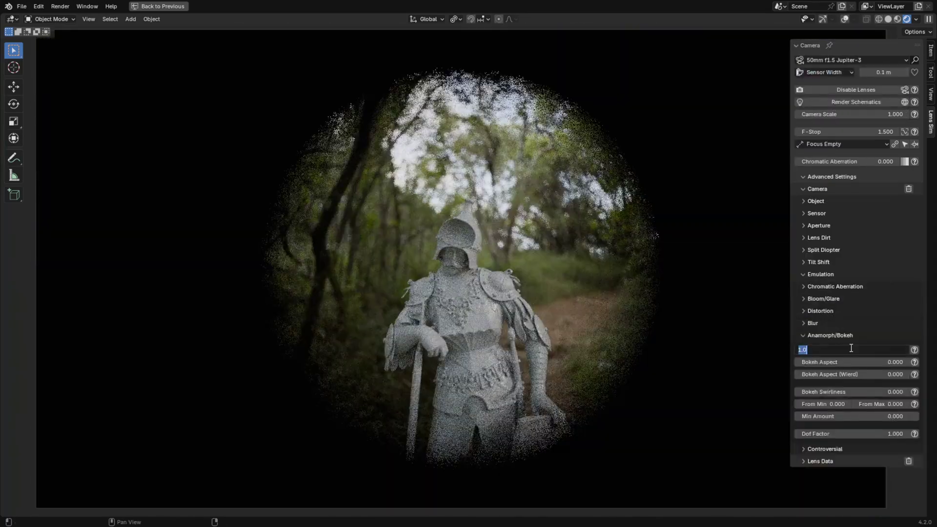
pyautogui.write('2')
pyautogui.press('Return')
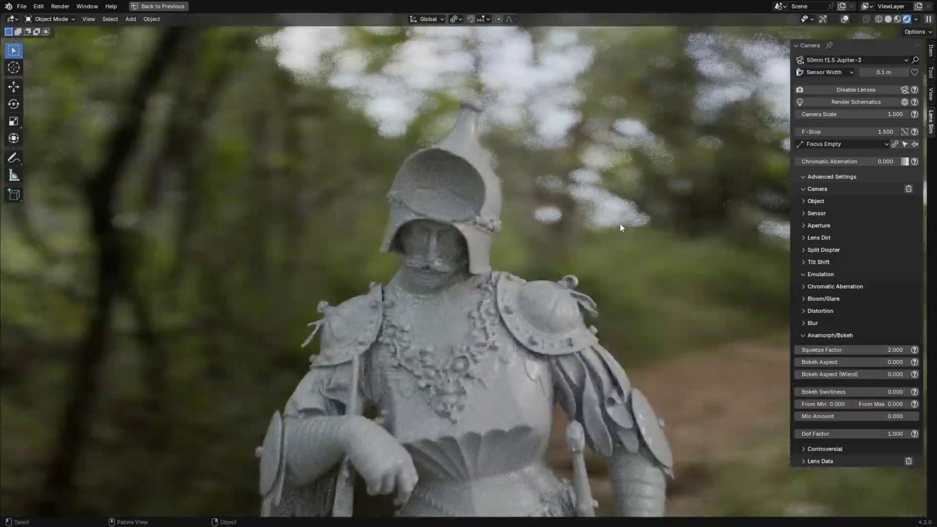
pyautogui.moveTo(829, 361); pyautogui.dragTo(859, 361)
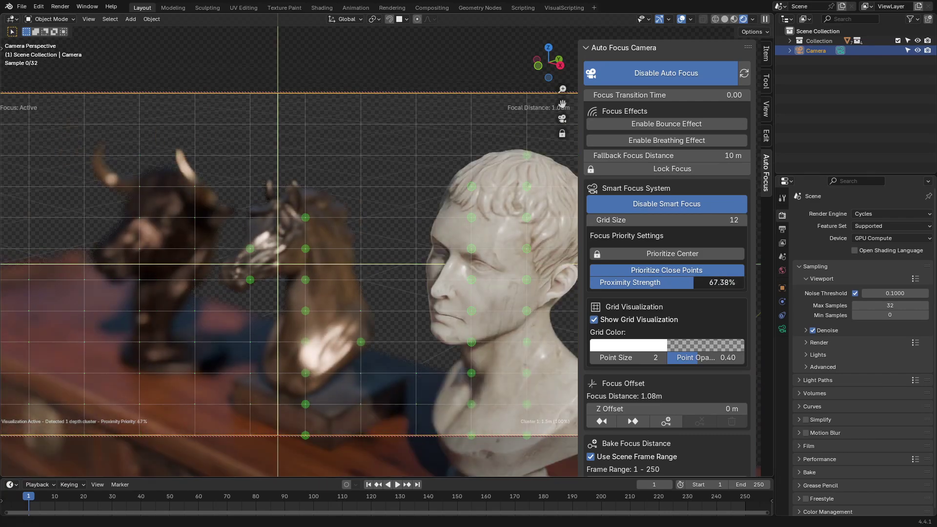
# Lower the smart focus Proximity Strength for the camera viewing the three busts.
pyautogui.moveTo(693, 283); pyautogui.dragTo(671, 282)
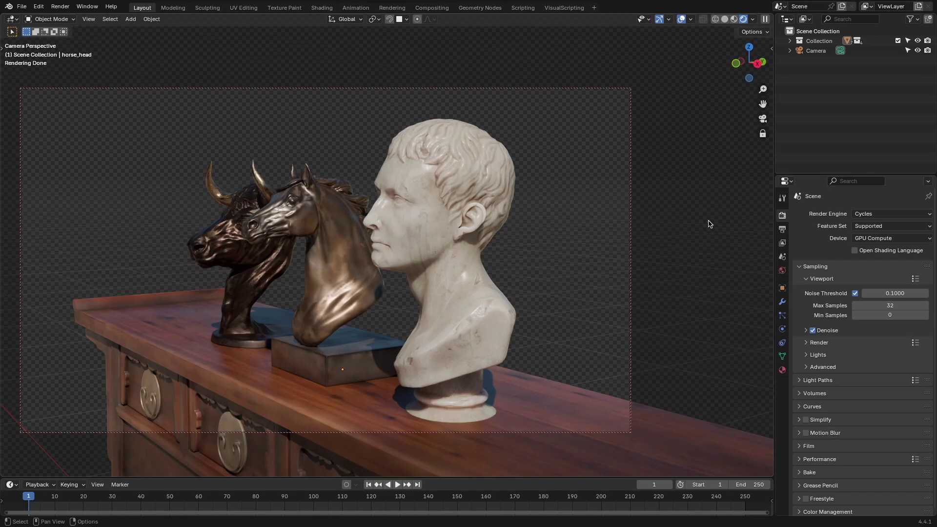
# Enable auto focus and depth of field for the camera, and orbit it slightly around the busts.
pyautogui.press('n')
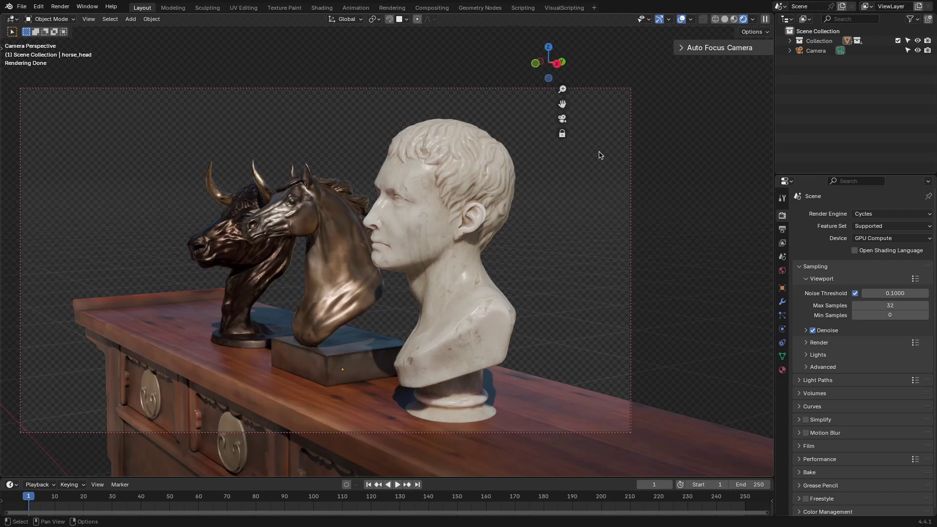
pyautogui.click(632, 48)
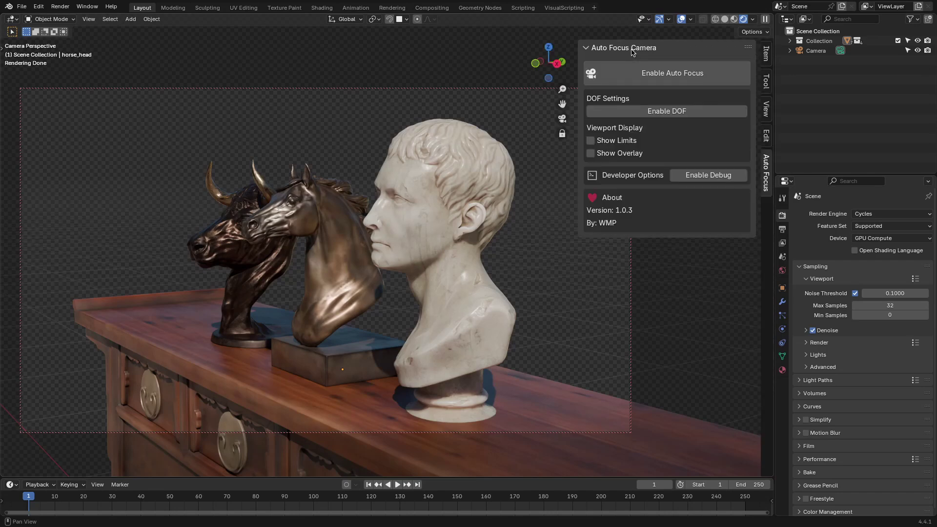
pyautogui.click(675, 78)
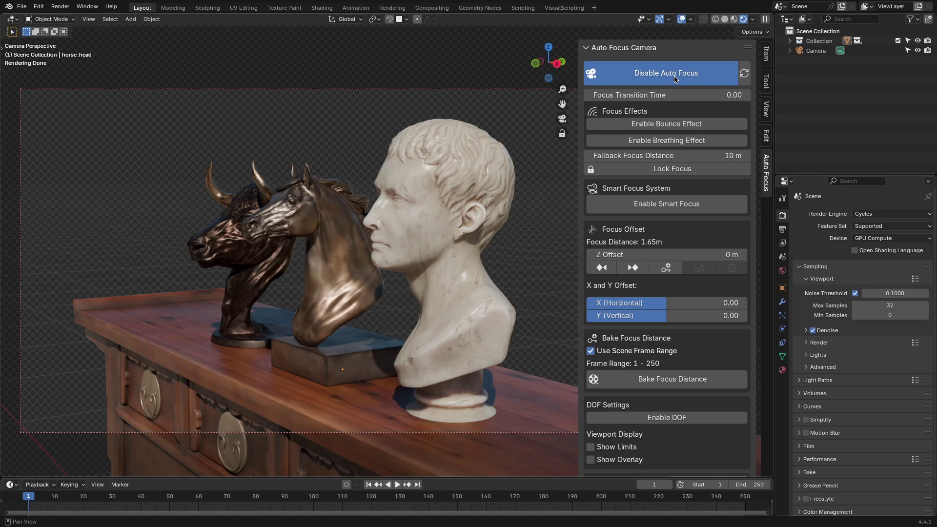
pyautogui.click(710, 418)
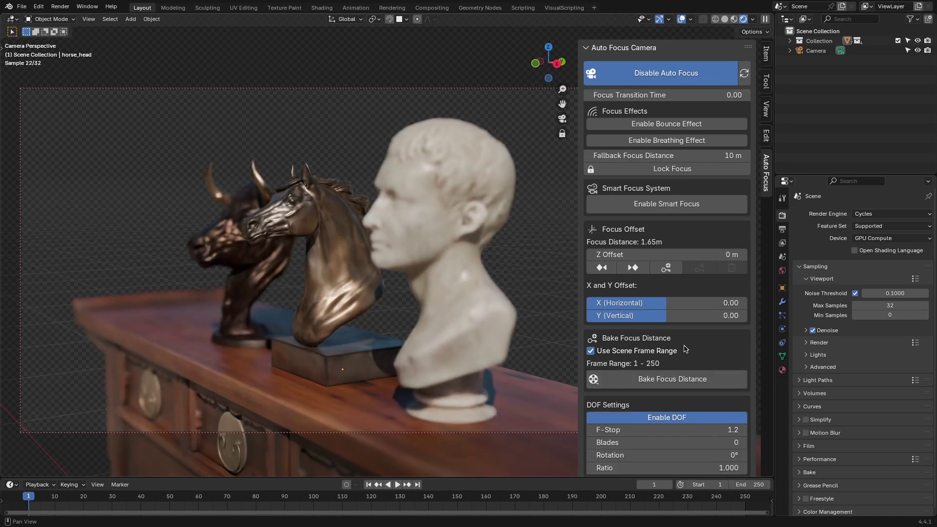
pyautogui.moveTo(579, 175); pyautogui.dragTo(487, 183, button='middle')
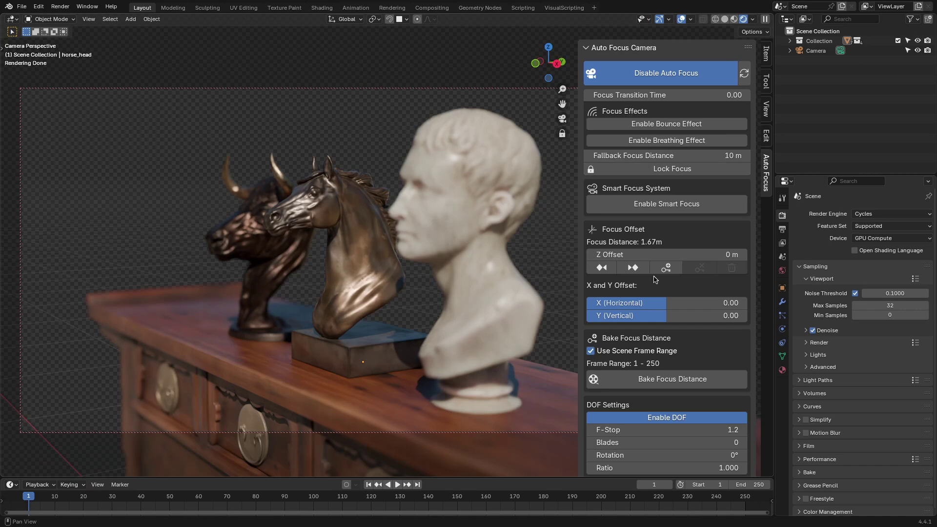
# Show the auto focus overlay and shift the camera view across the horse head.
pyautogui.scroll(-5, 654, 279)
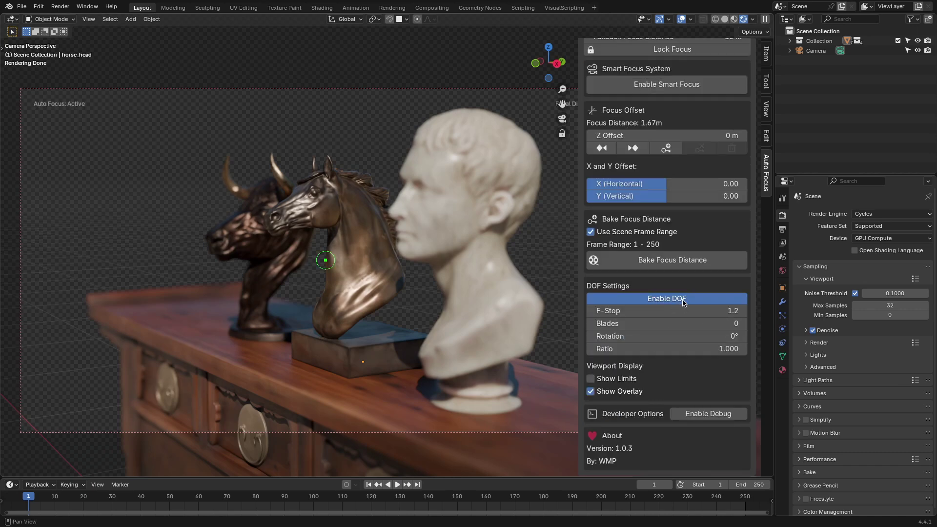
pyautogui.scroll(5, 682, 302)
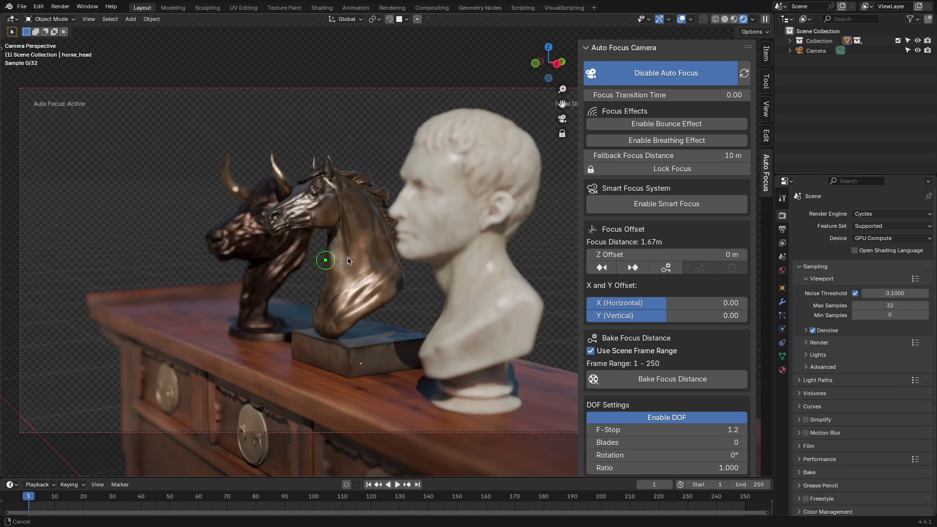
pyautogui.keyDown('shift'); pyautogui.moveTo(348, 257); pyautogui.dragTo(392, 270, button='middle'); pyautogui.keyUp('shift')
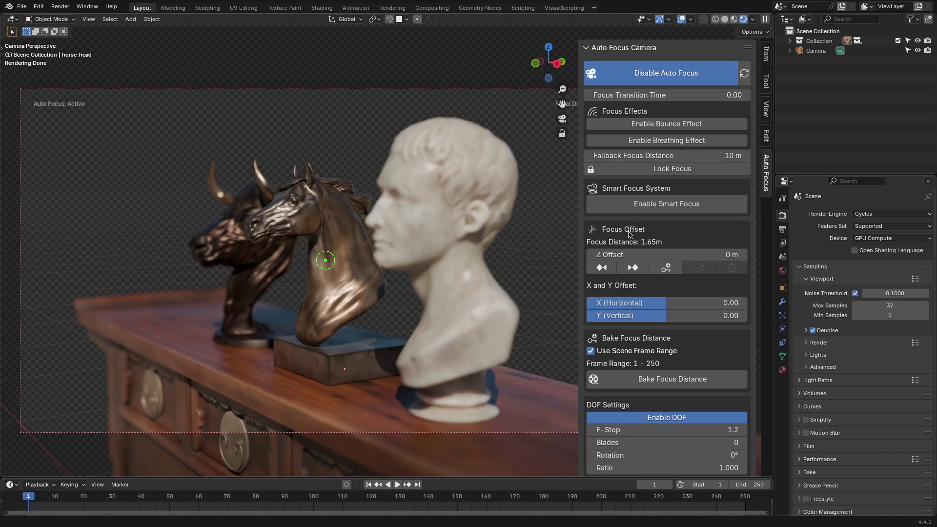
# Enable Smart Focus and set its Grid Size to 12.
pyautogui.click(654, 206)
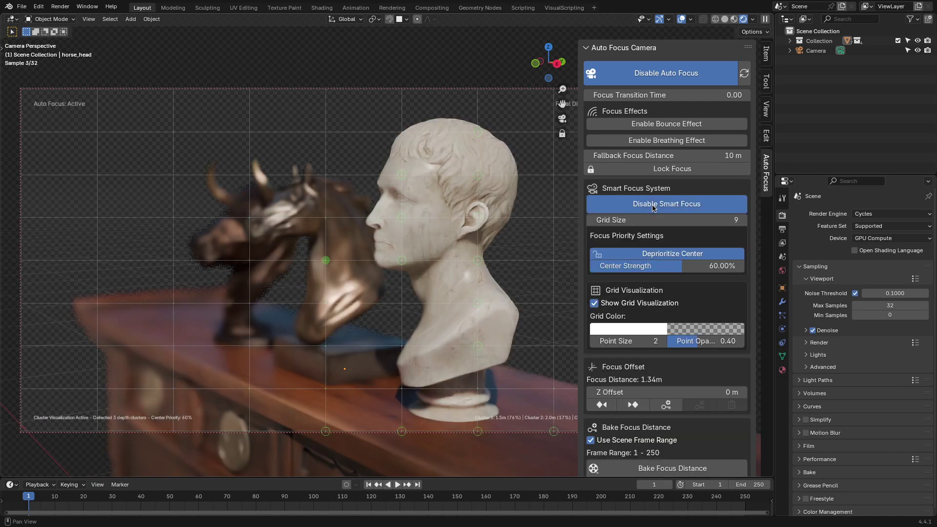
pyautogui.click(744, 220)
pyautogui.click(743, 221)
pyautogui.click(743, 220)
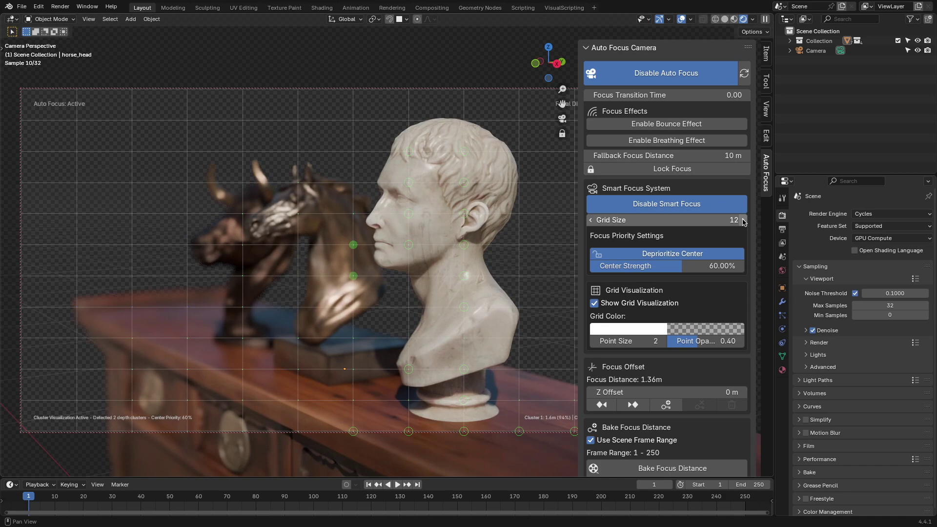
# Turn off locking of the camera to the view so it can be moved independently.
pyautogui.keyDown('shift'); pyautogui.moveTo(476, 242); pyautogui.dragTo(429, 205, button='middle'); pyautogui.keyUp('shift')
pyautogui.scroll(-5, 622, 342)
pyautogui.click(620, 432)
pyautogui.click(765, 109)
pyautogui.click(681, 219)
pyautogui.click(765, 173)
# Move the camera along the global Y axis, then nudge it in camera view to reframe the busts.
pyautogui.click(434, 205)
pyautogui.press('g')
pyautogui.press('y')
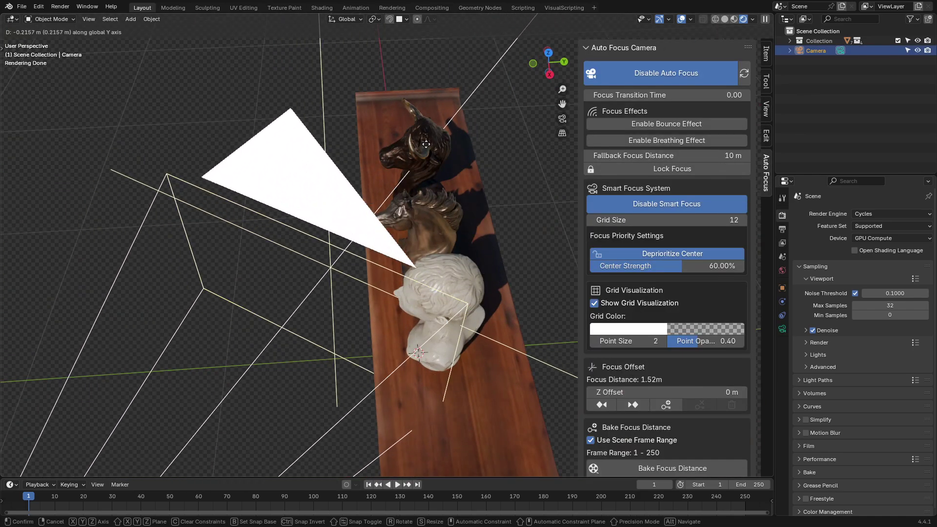
pyautogui.click(540, 209)
pyautogui.press('KP_0')
pyautogui.press('g')
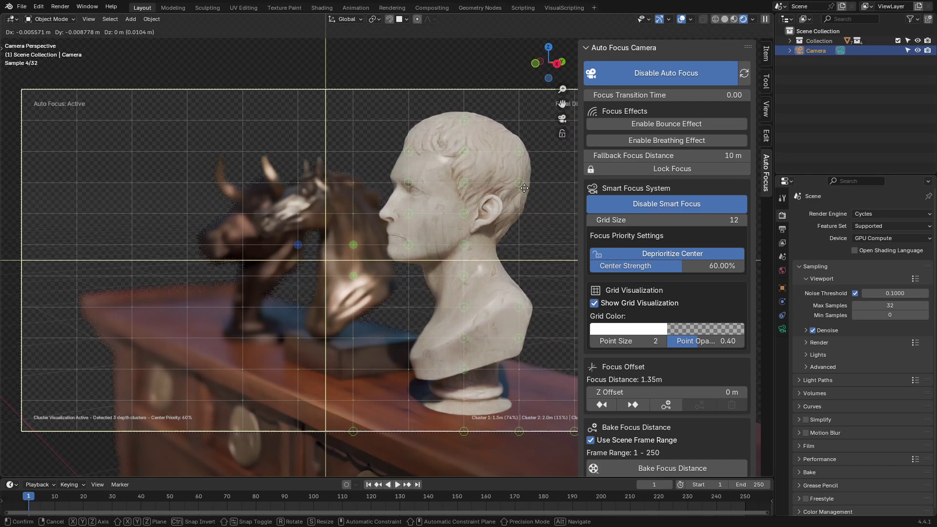
pyautogui.click(542, 194)
# Raise the center priority strength to 100% and lock the camera to the view.
pyautogui.click(677, 255)
pyautogui.click(679, 255)
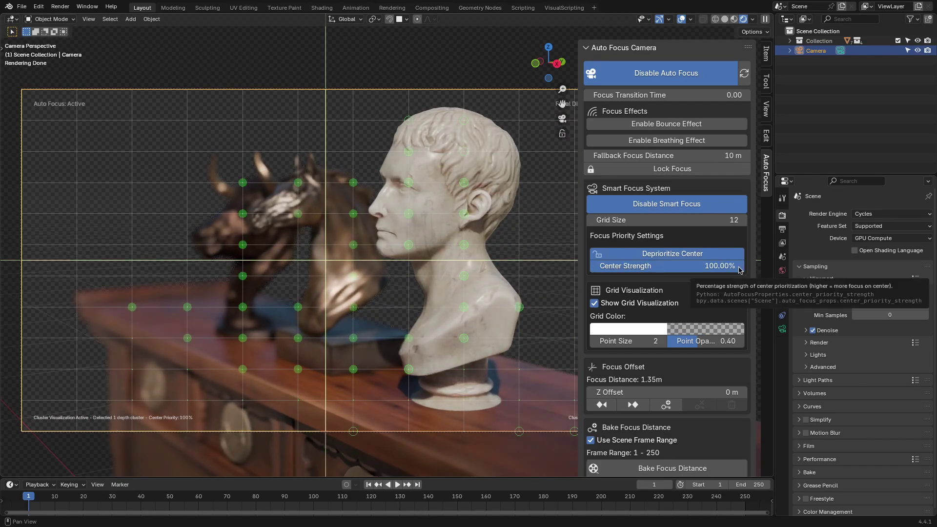
pyautogui.keyDown('shift'); pyautogui.moveTo(488, 268); pyautogui.dragTo(470, 271, button='middle'); pyautogui.keyUp('shift')
pyautogui.click(765, 109)
pyautogui.click(657, 220)
pyautogui.click(765, 173)
# Test a low Center Strength while orbiting the camera around the busts, and return it to 100%.
pyautogui.moveTo(409, 255); pyautogui.dragTo(459, 255, button='middle')
pyautogui.moveTo(737, 266); pyautogui.dragTo(631, 266)
pyautogui.moveTo(490, 268); pyautogui.dragTo(460, 268, button='middle')
pyautogui.moveTo(637, 266); pyautogui.dragTo(712, 266)
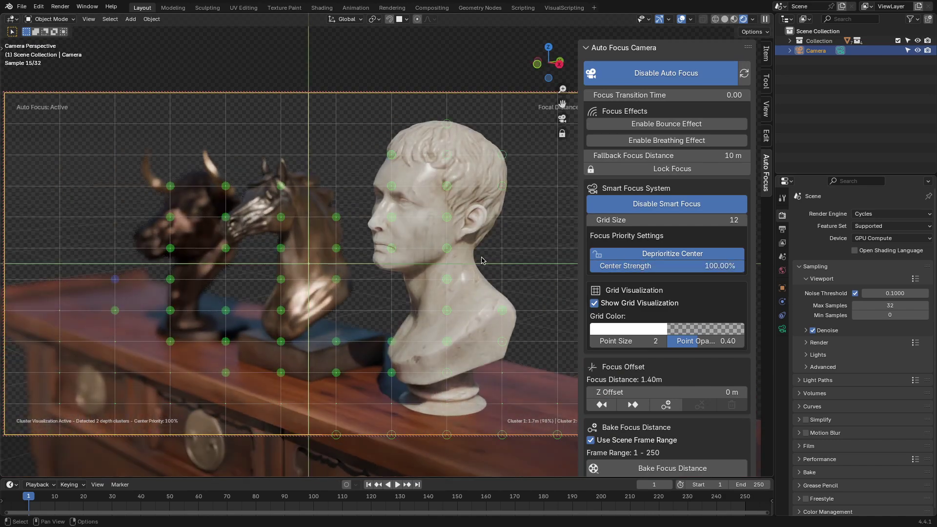
# Unlock the camera from the view and set Center Strength to 13.11% from a free view.
pyautogui.moveTo(482, 261); pyautogui.dragTo(464, 259, button='middle')
pyautogui.click(765, 109)
pyautogui.click(686, 219)
pyautogui.click(765, 172)
pyautogui.moveTo(517, 205); pyautogui.dragTo(473, 293, button='middle')
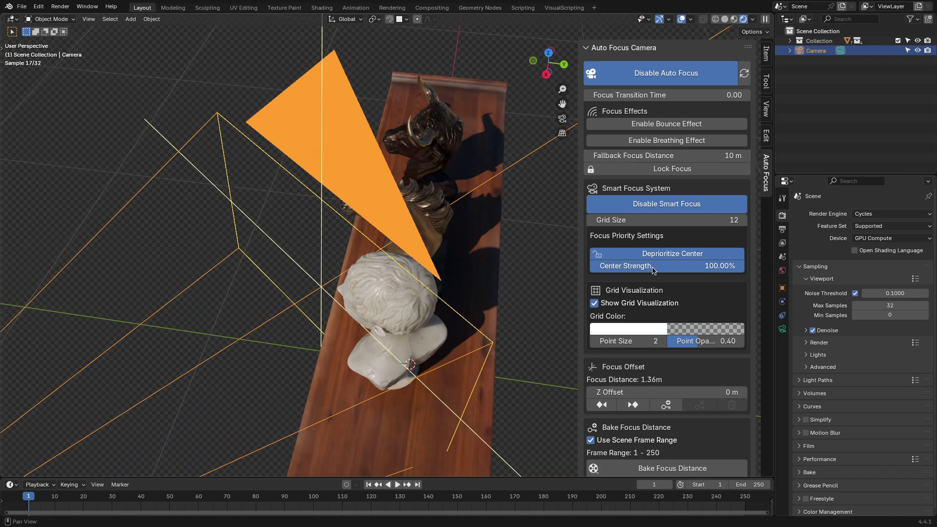
pyautogui.moveTo(670, 266); pyautogui.dragTo(622, 266)
# Move the camera sideways in front of the cabinet, set Center Strength to 100%, and return to camera view.
pyautogui.moveTo(429, 234); pyautogui.dragTo(489, 195, button='middle')
pyautogui.press('r')
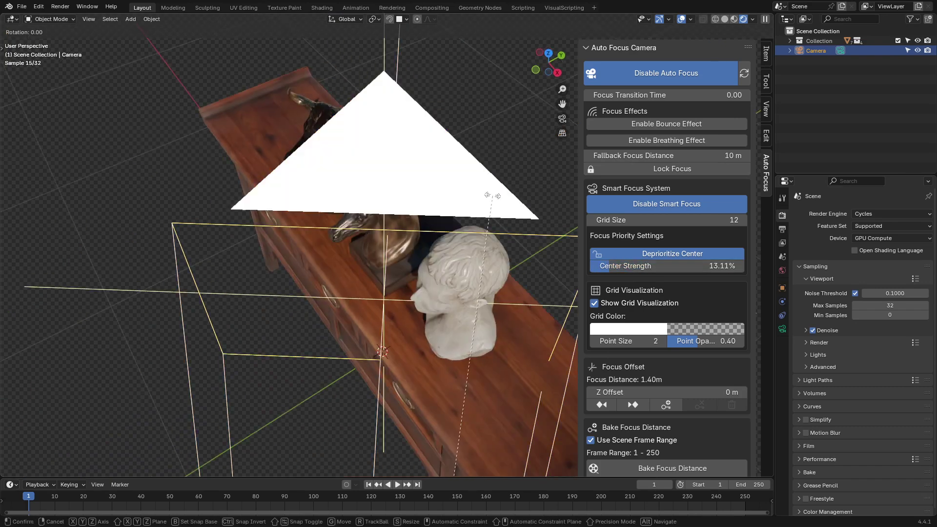
pyautogui.press('g')
pyautogui.click(425, 196)
pyautogui.moveTo(623, 266); pyautogui.dragTo(603, 266)
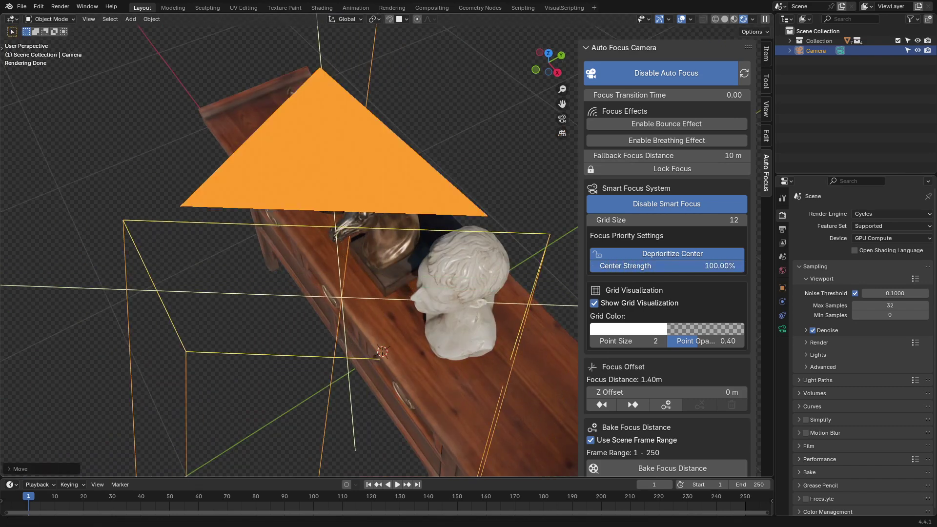
pyautogui.press('KP_0')
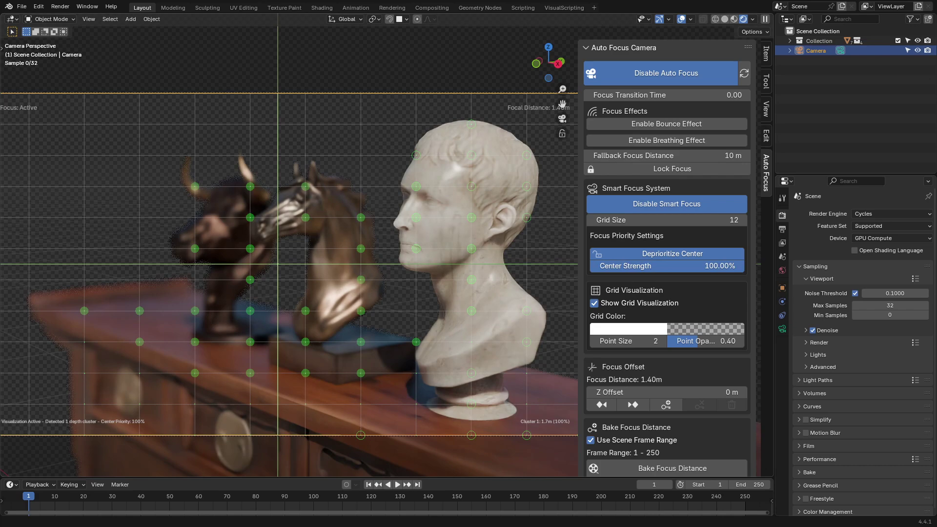
# Switch the smart focus priority from center to close points and set Proximity Strength to 53.44%.
pyautogui.click(682, 255)
pyautogui.click(675, 271)
pyautogui.click(675, 255)
pyautogui.click(674, 255)
pyautogui.moveTo(673, 282); pyautogui.dragTo(601, 282)
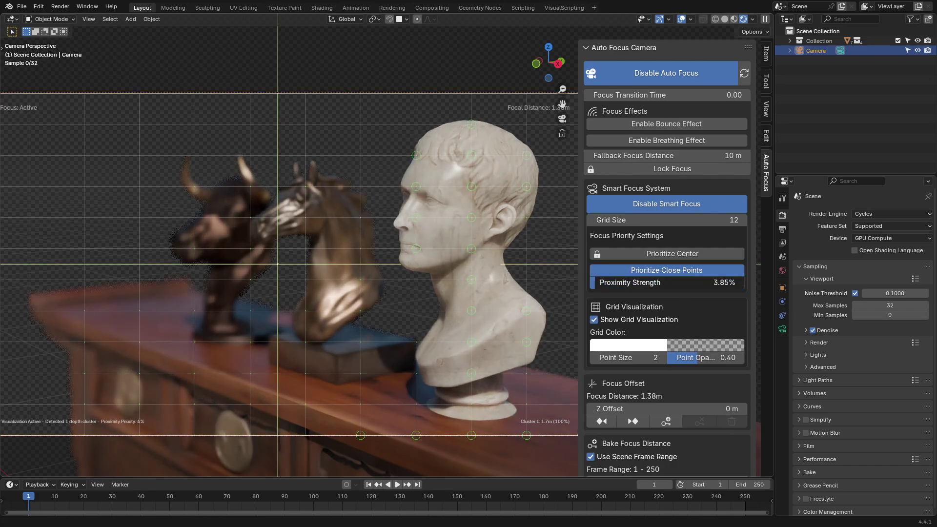
pyautogui.moveTo(702, 282); pyautogui.dragTo(707, 282)
# Lock the camera to the view and orbit it around the bronze heads.
pyautogui.click(765, 109)
pyautogui.click(654, 221)
pyautogui.click(766, 173)
pyautogui.moveTo(342, 264); pyautogui.dragTo(439, 247, button='middle')
# Move the horse head along the global X axis to test the close-point focus.
pyautogui.click(438, 248)
pyautogui.press('g')
pyautogui.press('x')
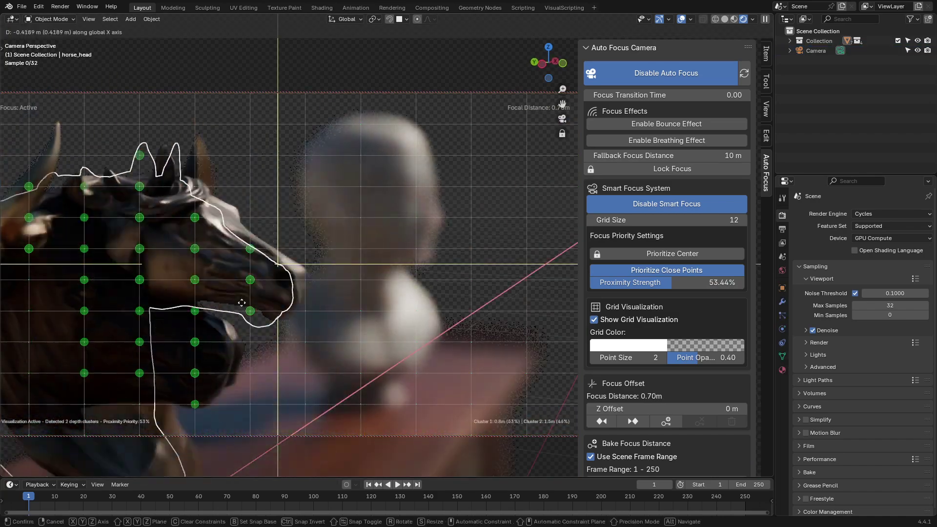
pyautogui.click(318, 283)
# Select the marble bust and move it beside the horse head, including along the Y axis, testing the close-point focus from several camera angles.
pyautogui.moveTo(317, 283); pyautogui.dragTo(220, 298, button='middle')
pyautogui.click(498, 274)
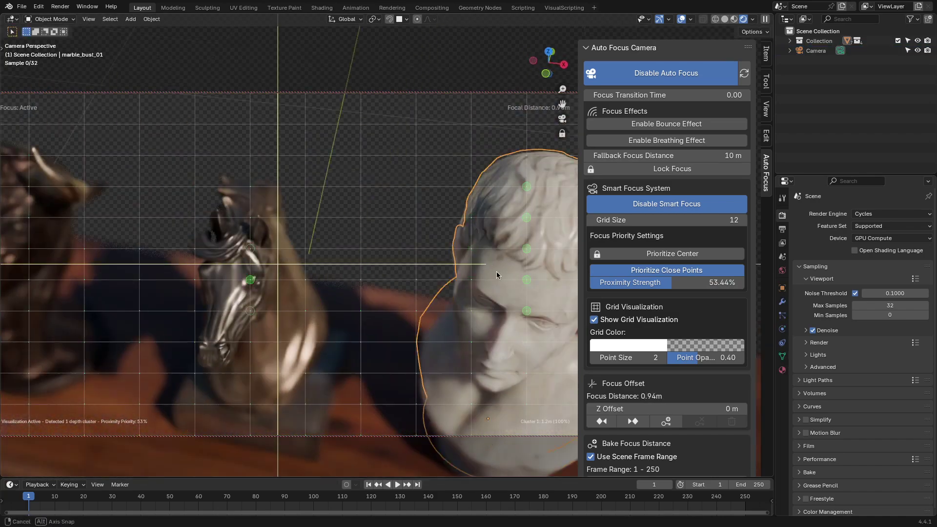
pyautogui.press('g')
pyautogui.click(389, 254)
pyautogui.moveTo(388, 253); pyautogui.dragTo(435, 205, button='middle')
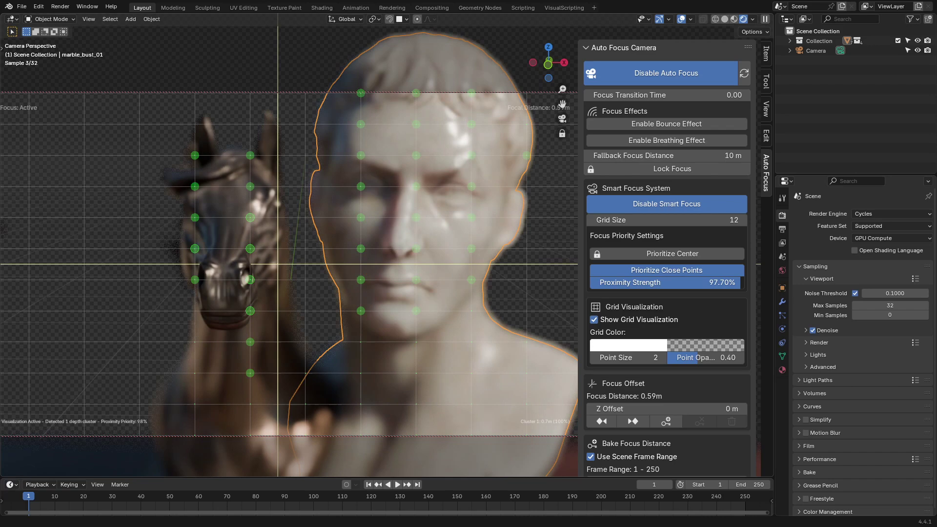
pyautogui.press('g')
pyautogui.press('y')
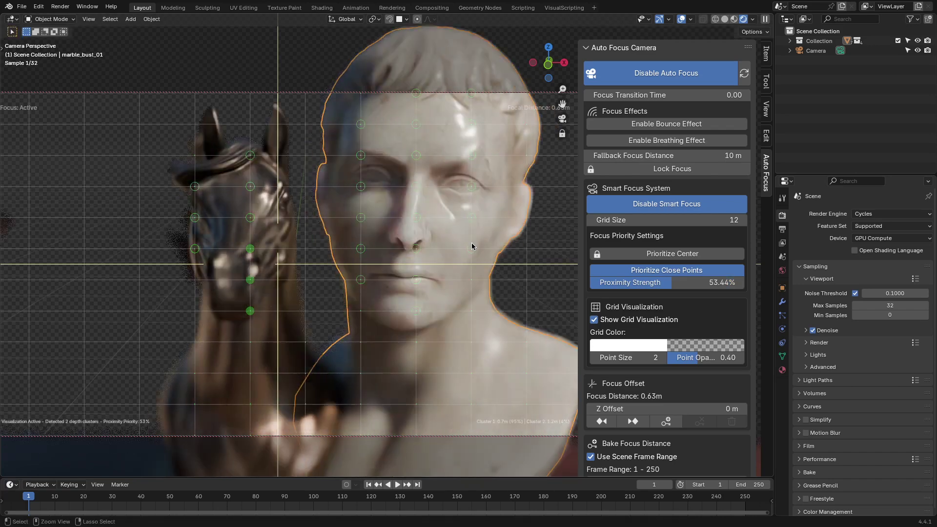
pyautogui.moveTo(473, 246); pyautogui.dragTo(533, 207, button='middle')
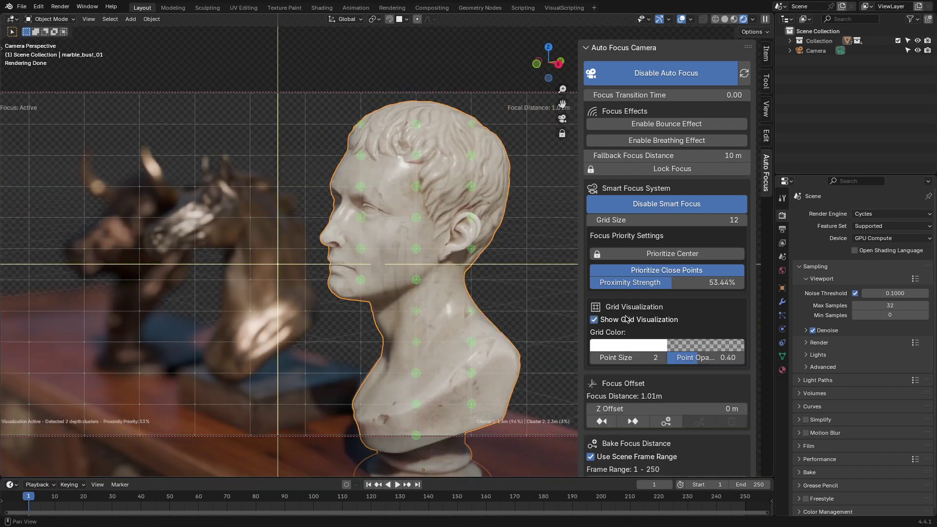
# Set the focus grid visualization to bright yellow with a point size of 4 and a point opacity of 0.30.
pyautogui.click(628, 345)
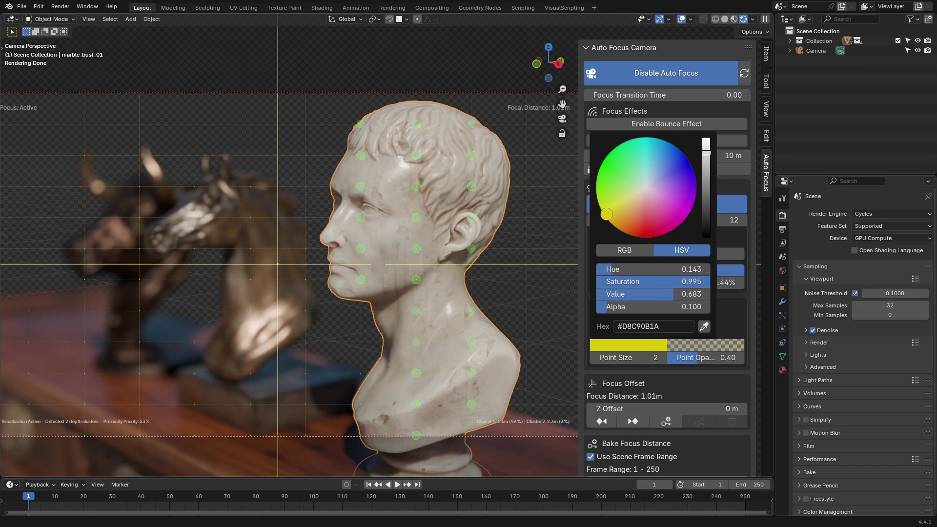
pyautogui.moveTo(706, 152); pyautogui.dragTo(701, 157)
pyautogui.click(663, 357)
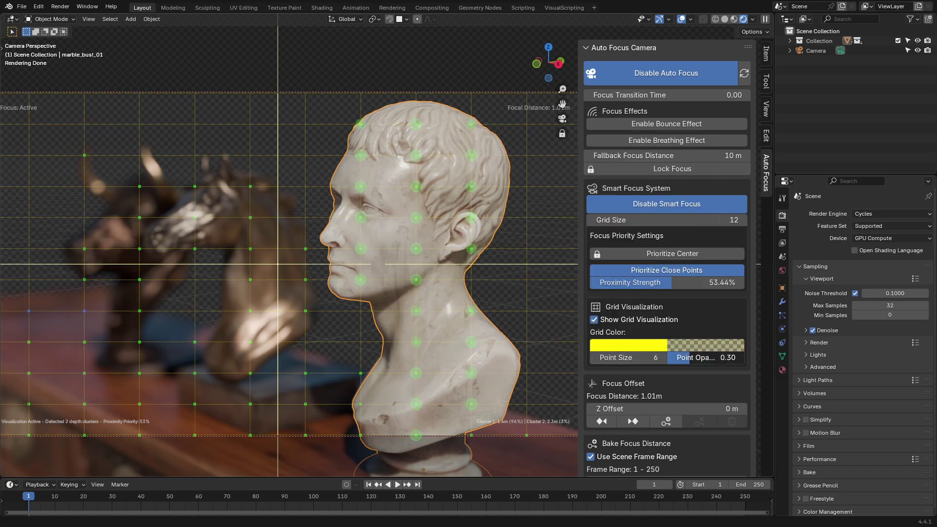
pyautogui.click(645, 353)
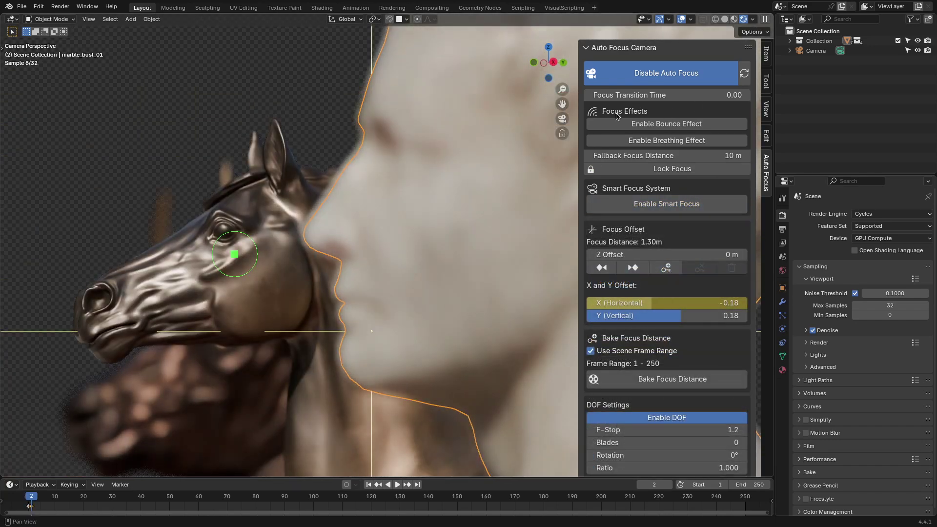
# Try Focus Transition Time values of 0.87 and 2.00, stepping between frames 1 and 2 to preview the focus shift.
pyautogui.press('Left')
pyautogui.moveTo(651, 97); pyautogui.dragTo(686, 97)
pyautogui.press('Right')
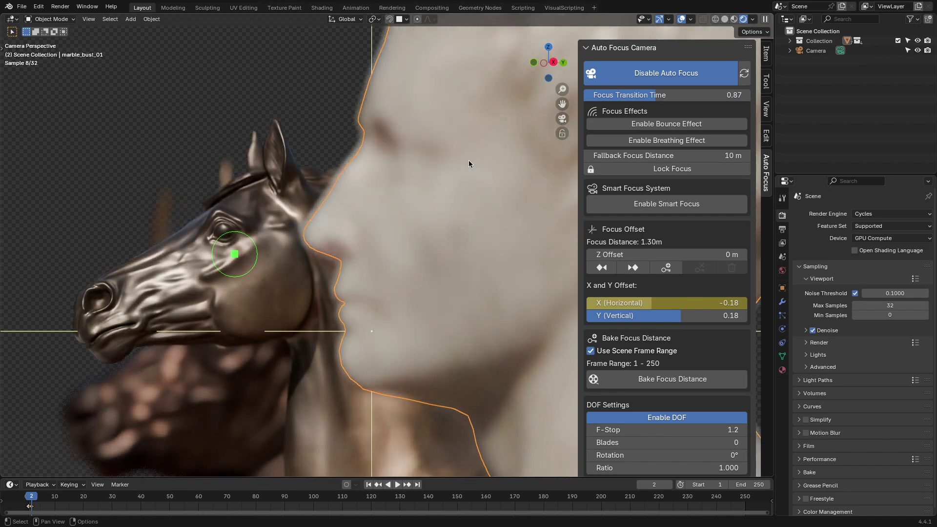
pyautogui.press('Left')
pyautogui.press('Right')
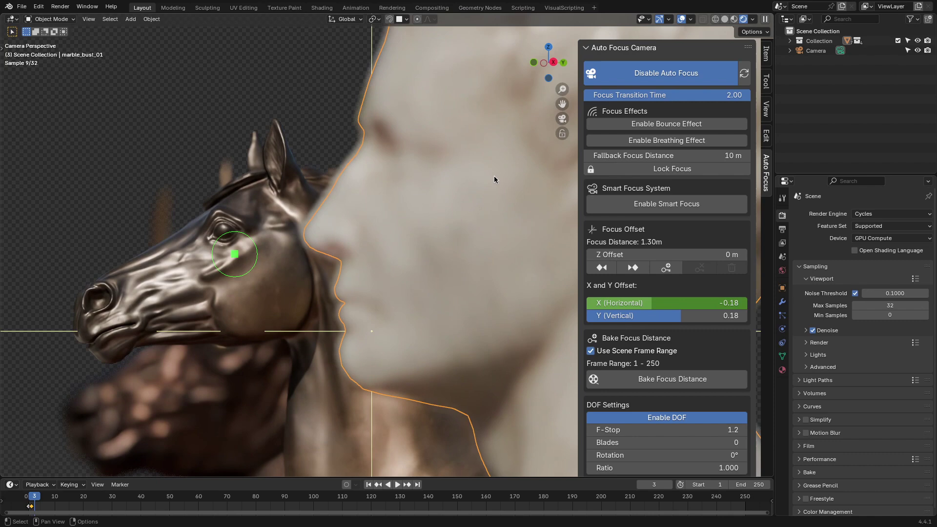
pyautogui.hotkey('shift', 'Left')
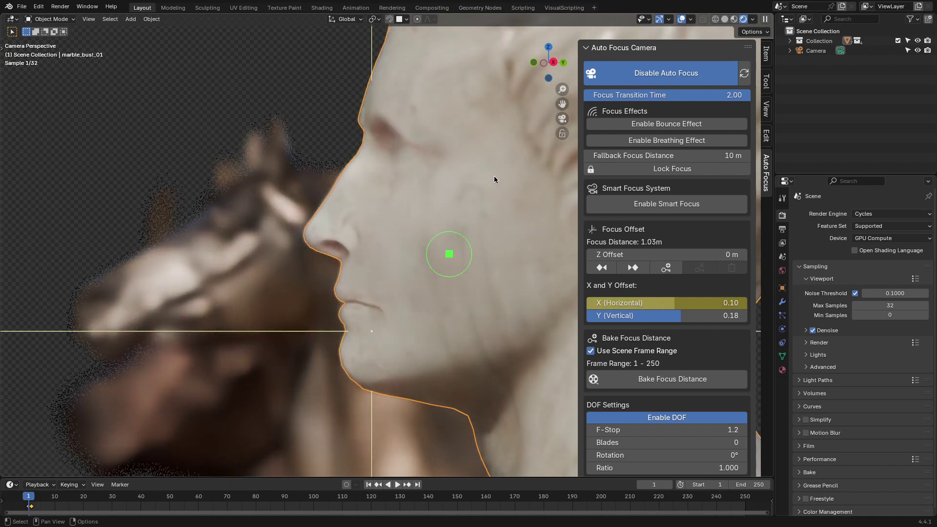
pyautogui.press('Right')
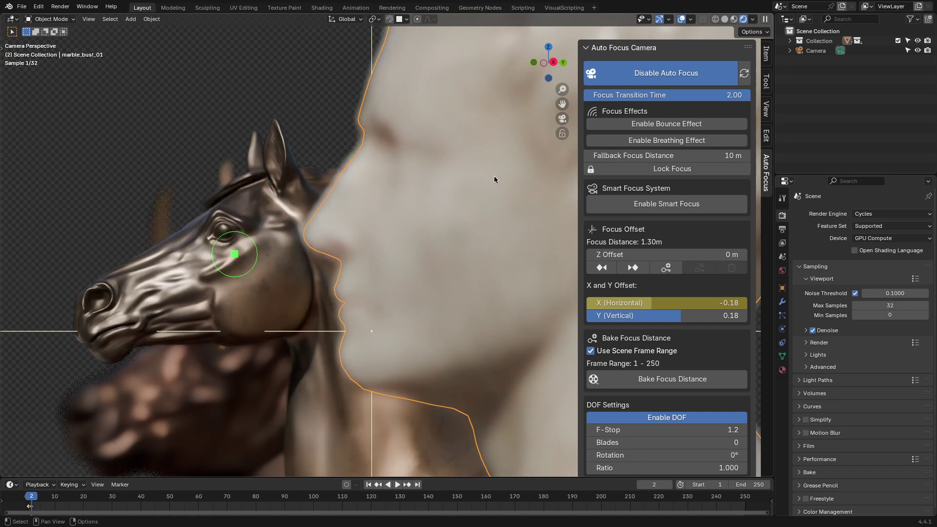
# Enable the bounce effect with strength 0.58, duration 0.97 and frequency 4.77, and set Focus Transition Time to 0.39.
pyautogui.click(664, 123)
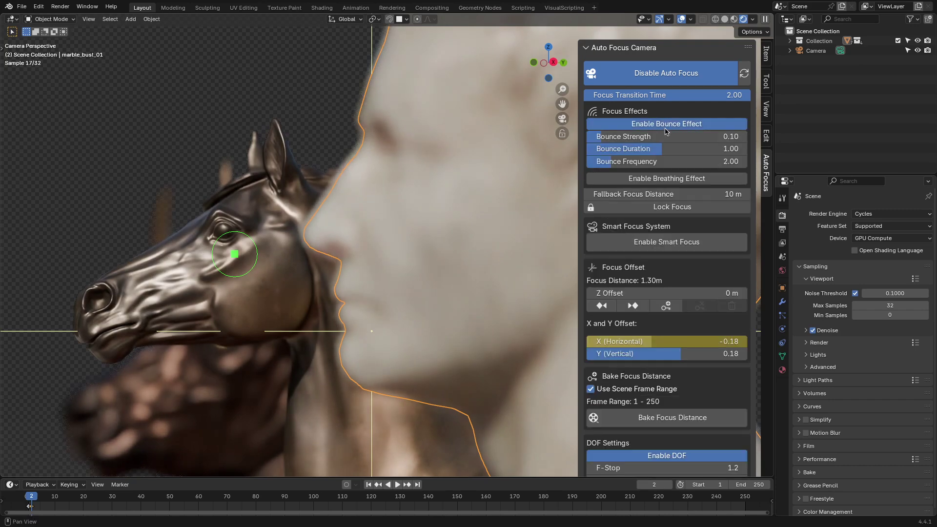
pyautogui.click(667, 178)
pyautogui.click(670, 180)
pyautogui.click(665, 127)
pyautogui.click(674, 124)
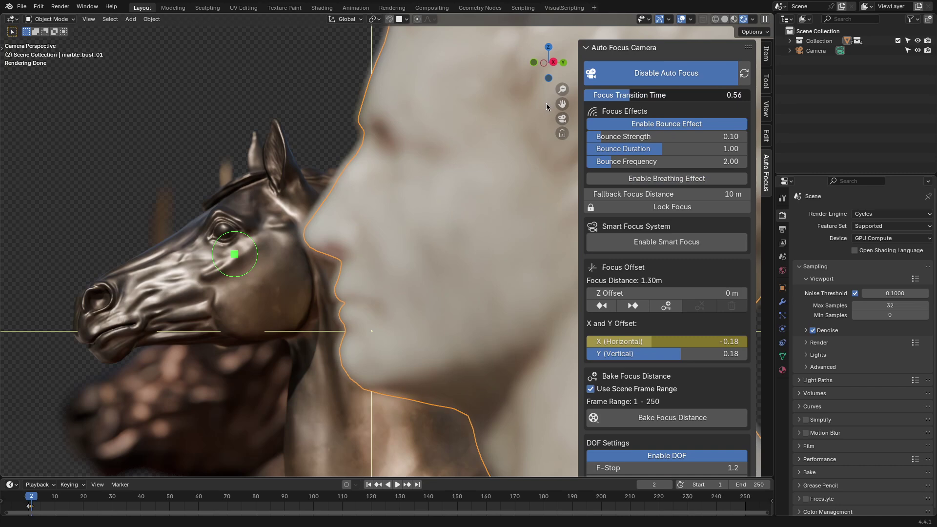
pyautogui.moveTo(634, 137); pyautogui.dragTo(660, 165)
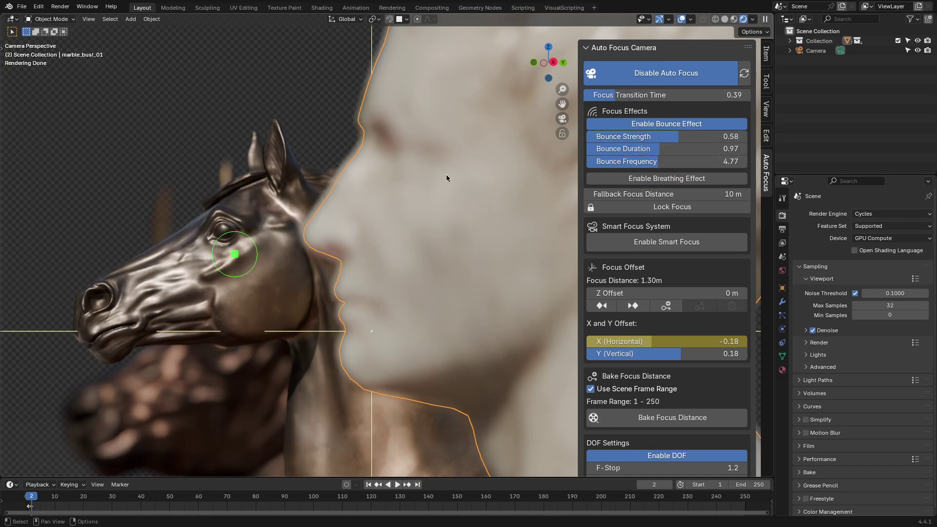
# Lower Bounce Strength to 0.31 and preview the focus bounce by stepping back and forth between frames 1 and 2.
pyautogui.press('Left')
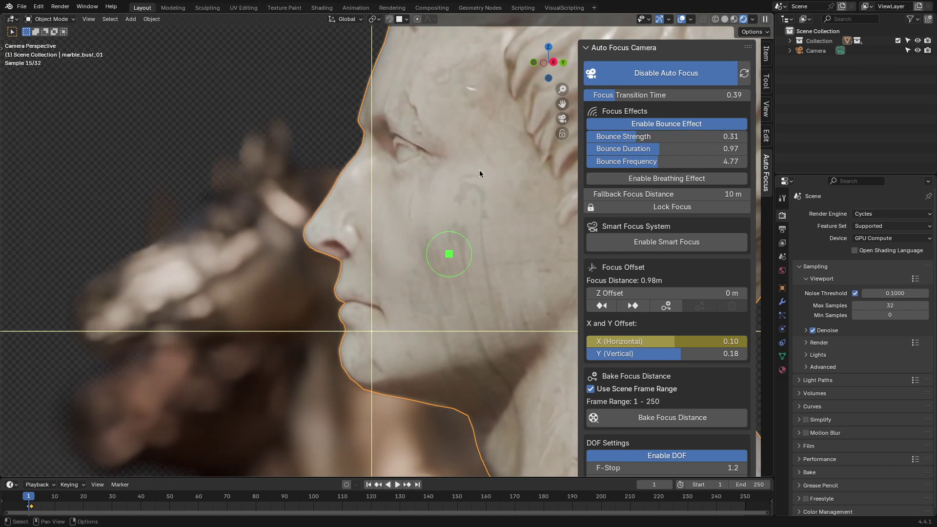
pyautogui.press('Right')
pyautogui.press('Right')
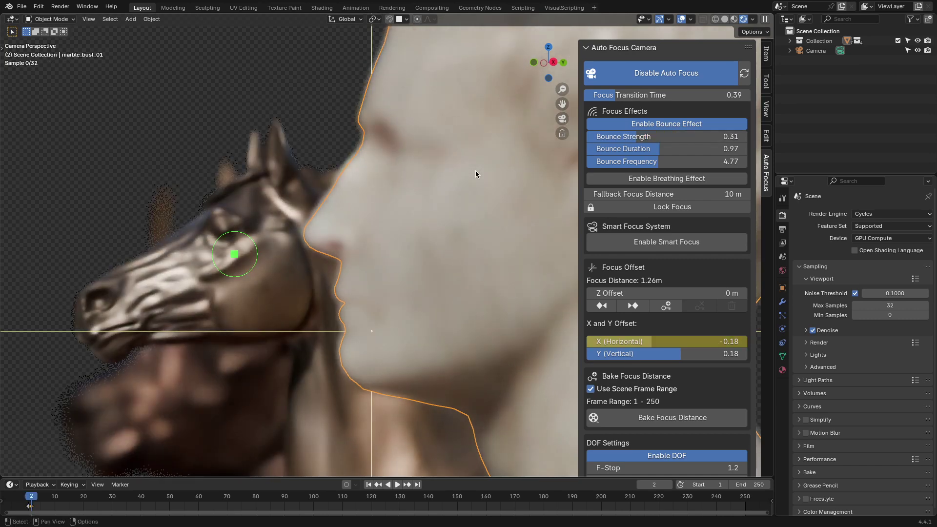
pyautogui.press('Left')
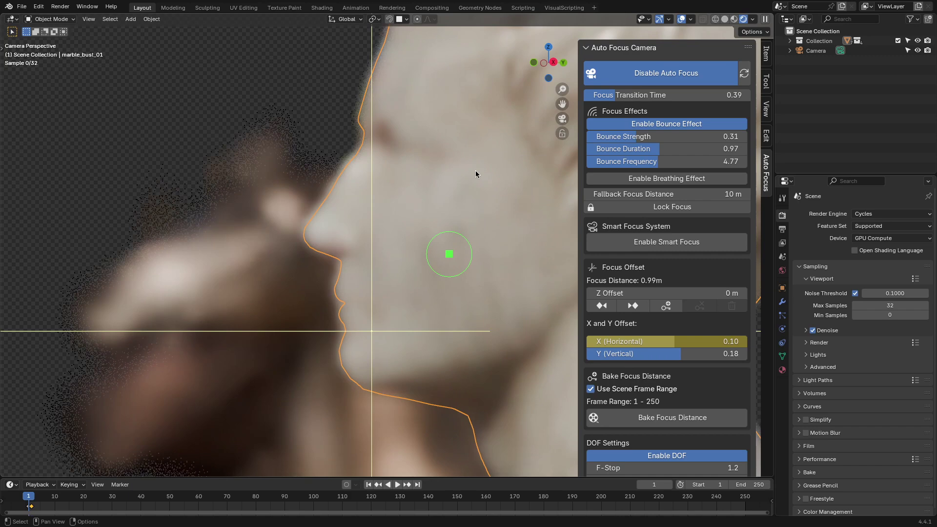
pyautogui.press('Right')
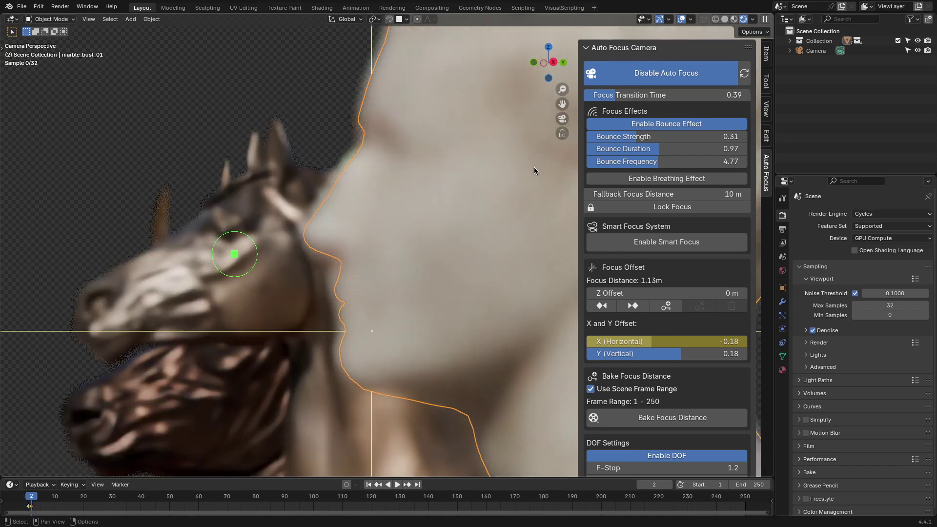
# Set Bounce Strength to 0.26, Bounce Duration to 0.69 and Bounce Frequency to 2.37, and preview the change on frame 1.
pyautogui.moveTo(703, 137); pyautogui.dragTo(695, 137)
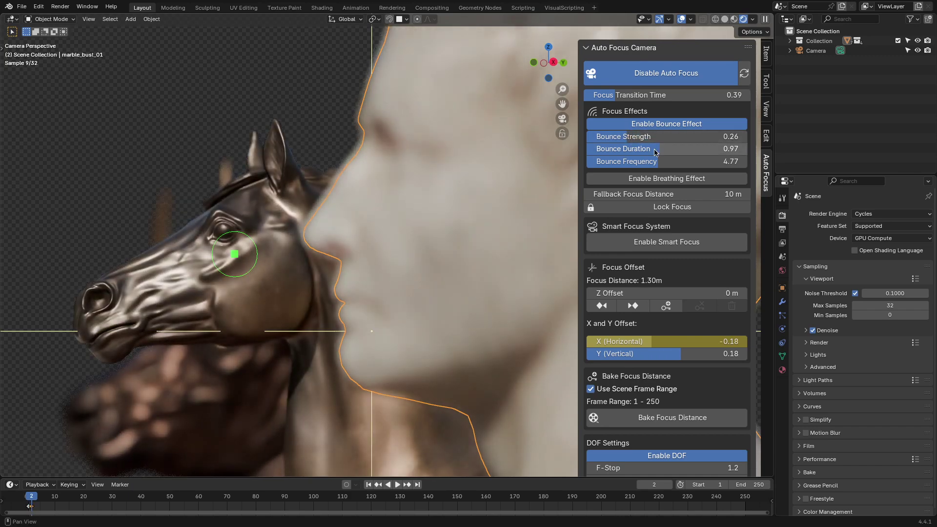
pyautogui.moveTo(659, 161); pyautogui.dragTo(656, 157)
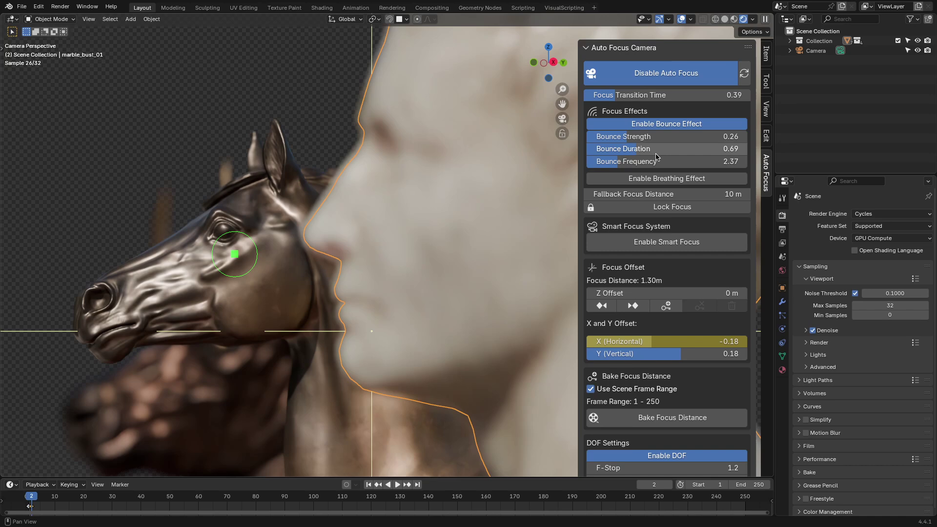
pyautogui.press('Left')
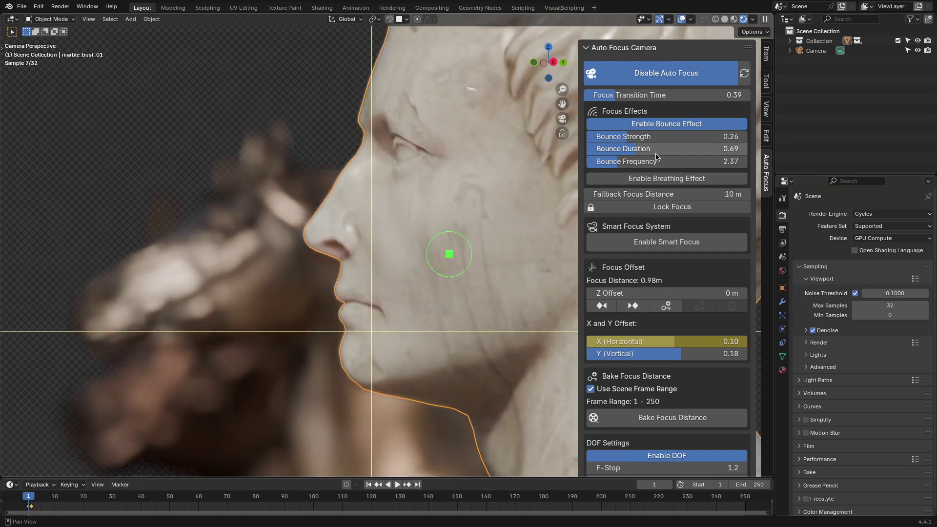
# Switch from the bounce effect to the breathing effect and preview it by stepping between frames 1 and 2.
pyautogui.click(666, 124)
pyautogui.click(680, 140)
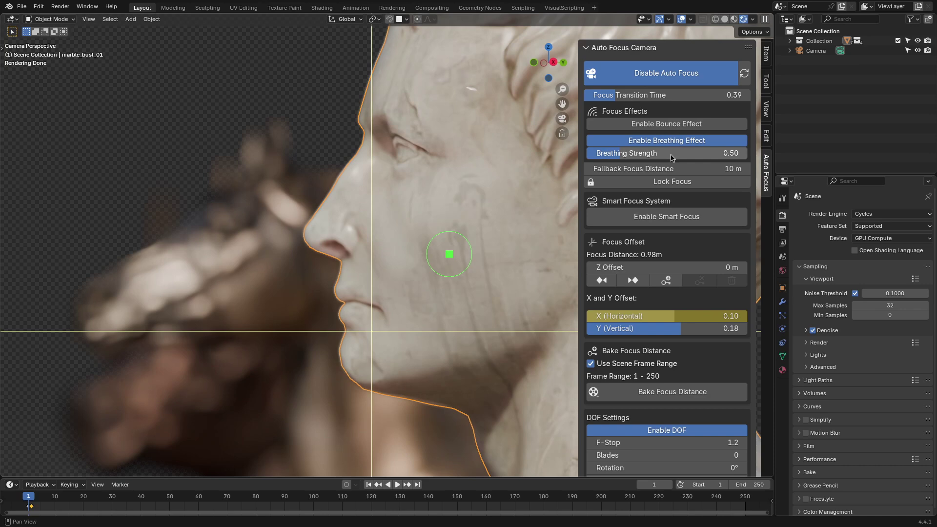
pyautogui.press('Right')
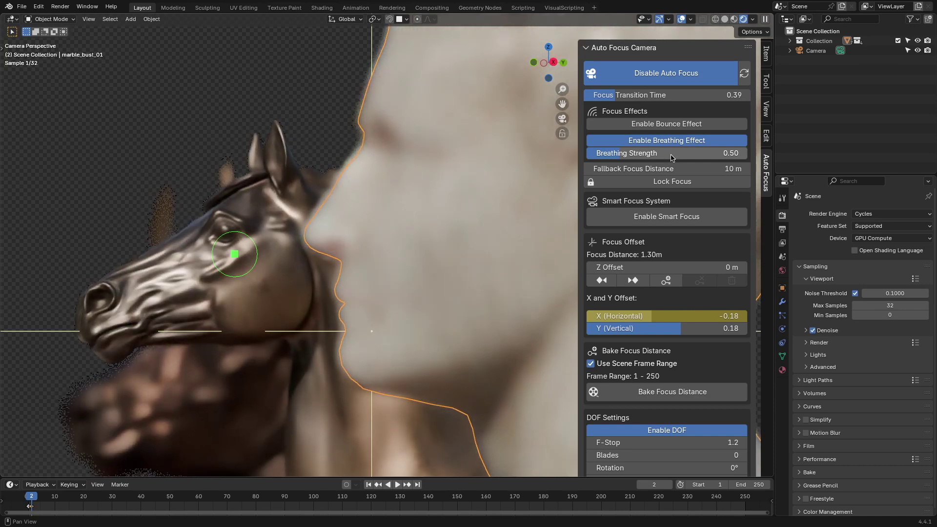
pyautogui.press('Left')
pyautogui.press('Left')
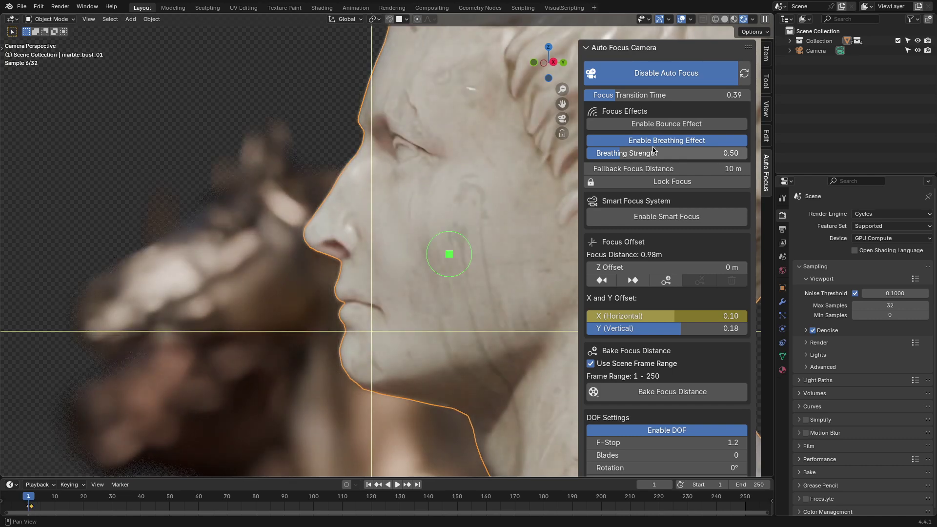
pyautogui.press('Right')
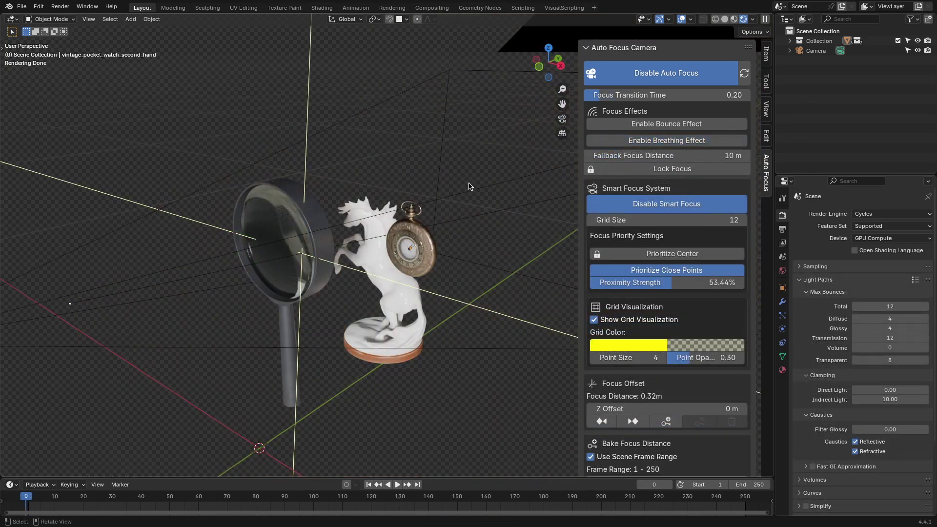
# In camera view of the magnifying glass scene, disable smart focus and aim the focus point at the pocket watch with X offset 0.63 and Y offset 0.17.
pyautogui.moveTo(431, 186); pyautogui.dragTo(402, 190, button='middle')
pyautogui.scroll(4, 441, 184)
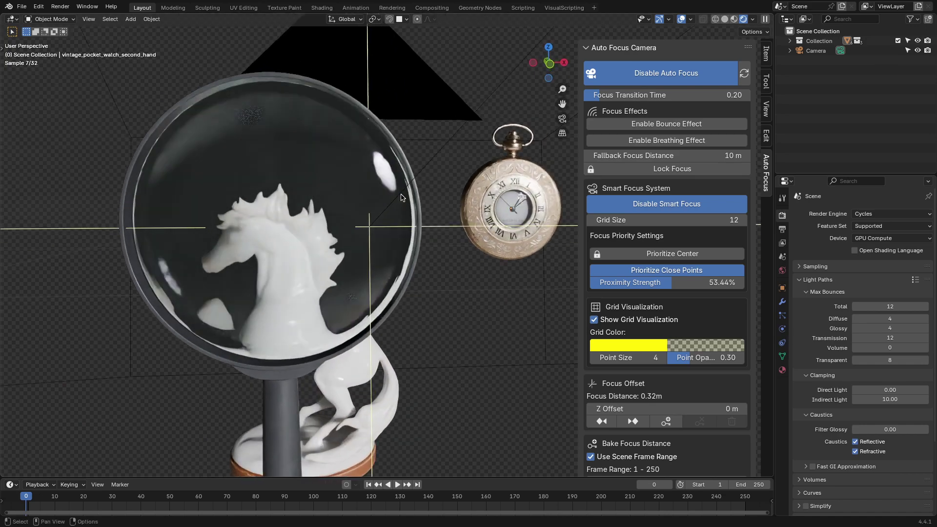
pyautogui.press('KP_0')
pyautogui.scroll(5, 401, 197)
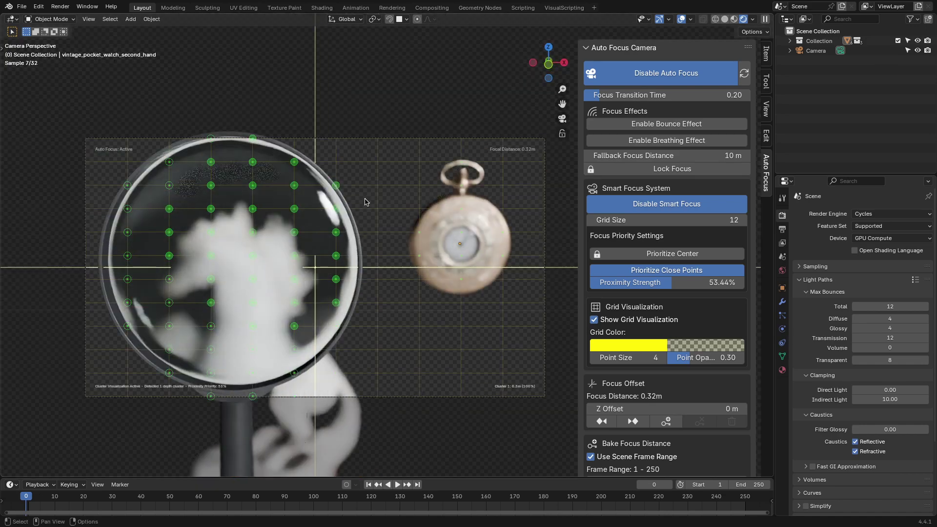
pyautogui.scroll(-2, 382, 195)
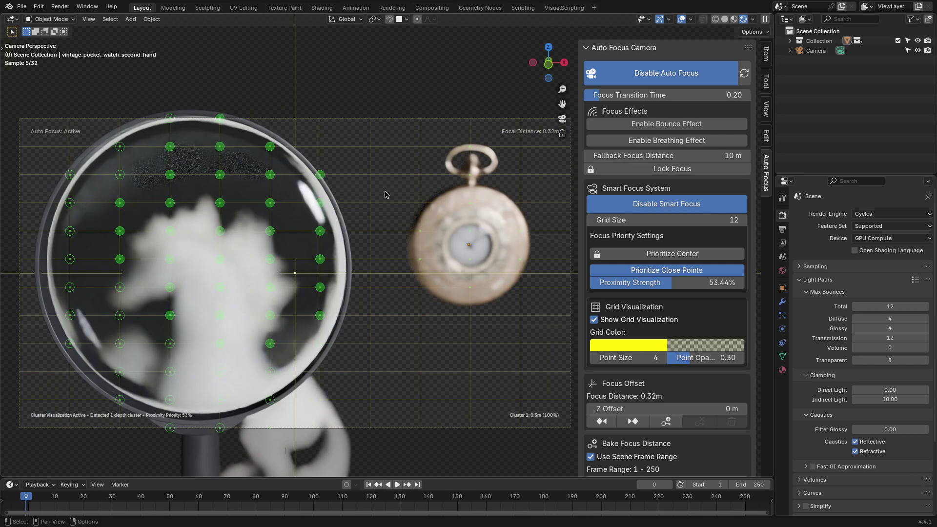
pyautogui.click(652, 200)
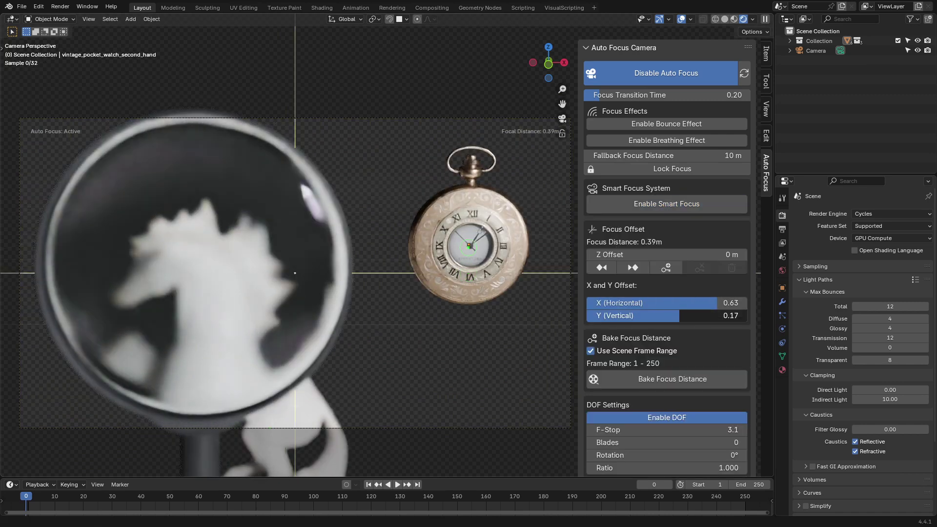
pyautogui.moveTo(652, 303); pyautogui.dragTo(680, 302)
pyautogui.moveTo(679, 303)
pyautogui.mouseDown()
pyautogui.moveTo(712, 302)
pyautogui.moveTo(636, 303)
pyautogui.moveTo(667, 303)
pyautogui.moveTo(596, 315)
pyautogui.moveTo(674, 314)
pyautogui.moveTo(622, 316)
pyautogui.moveTo(664, 316)
pyautogui.mouseUp()
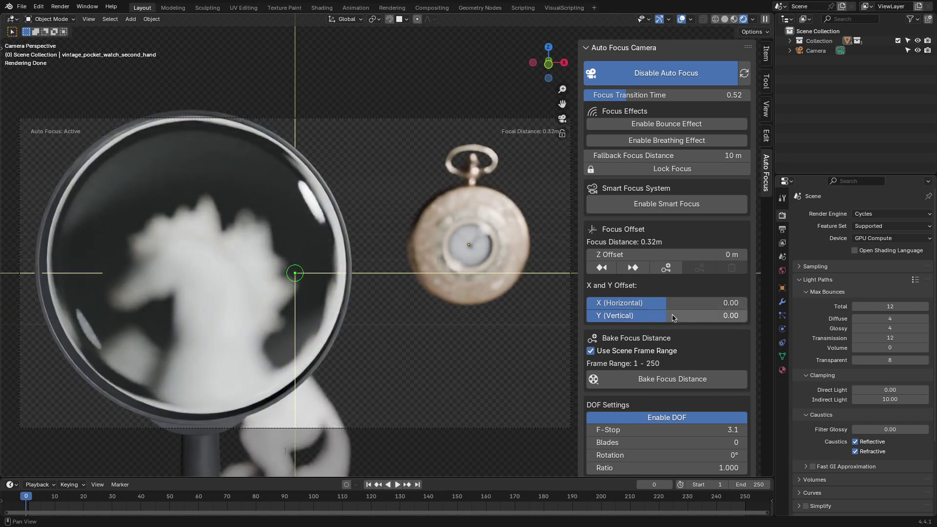
# Aim the focus point at the horse behind the lens with X offset -0.40, Y offset -0.02 and Z Offset 0.19 m.
pyautogui.moveTo(666, 303); pyautogui.dragTo(640, 303)
pyautogui.moveTo(488, 264); pyautogui.dragTo(342, 293, button='middle')
pyautogui.moveTo(666, 254); pyautogui.dragTo(687, 254)
pyautogui.moveTo(488, 263); pyautogui.dragTo(381, 239, button='middle')
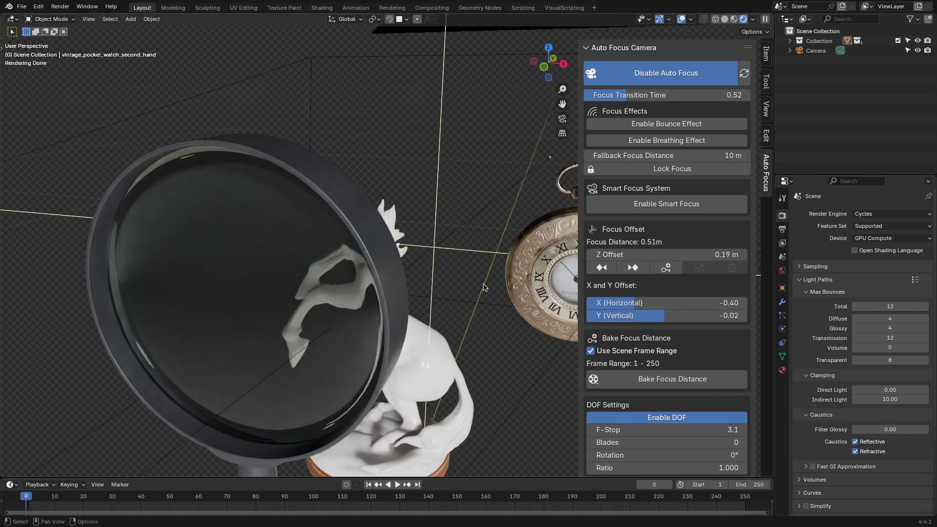
pyautogui.press('KP_0')
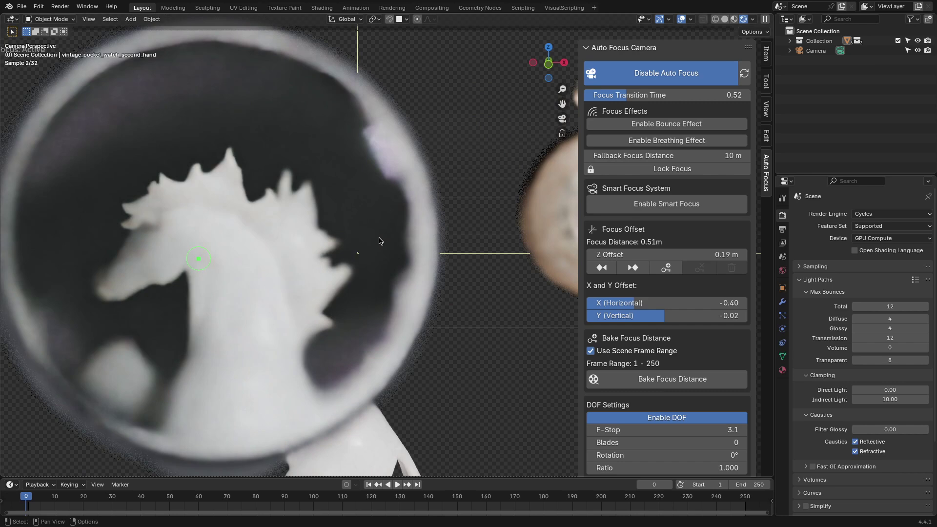
pyautogui.scroll(1, 381, 240)
# Reset the Z Offset to 0 m and set Focus Transition Time to 0.66.
pyautogui.moveTo(645, 254)
pyautogui.mouseDown()
pyautogui.moveTo(572, 253)
pyautogui.moveTo(645, 253)
pyautogui.mouseUp()
pyautogui.press('BackSpace')
pyautogui.hotkey('ctrl', 'z')
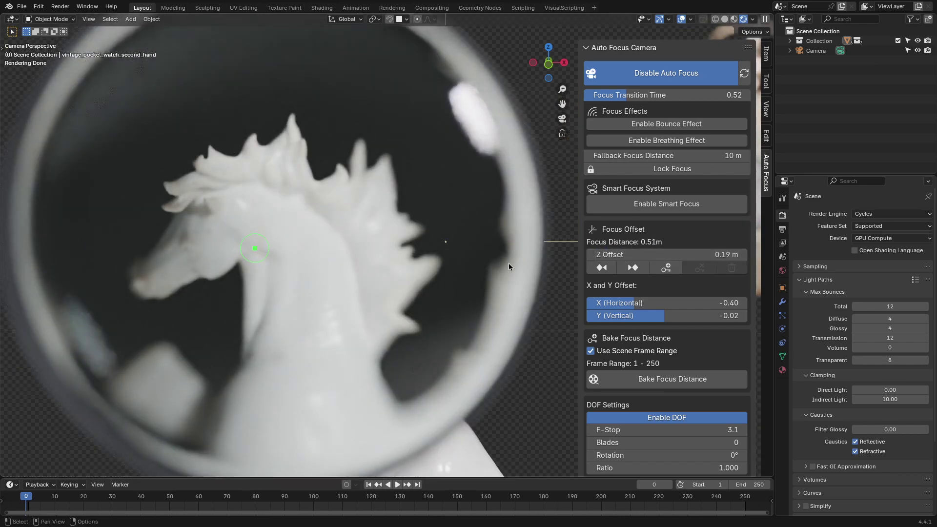
pyautogui.press('BackSpace')
pyautogui.moveTo(644, 95); pyautogui.dragTo(661, 95)
pyautogui.moveTo(661, 95); pyautogui.dragTo(656, 95)
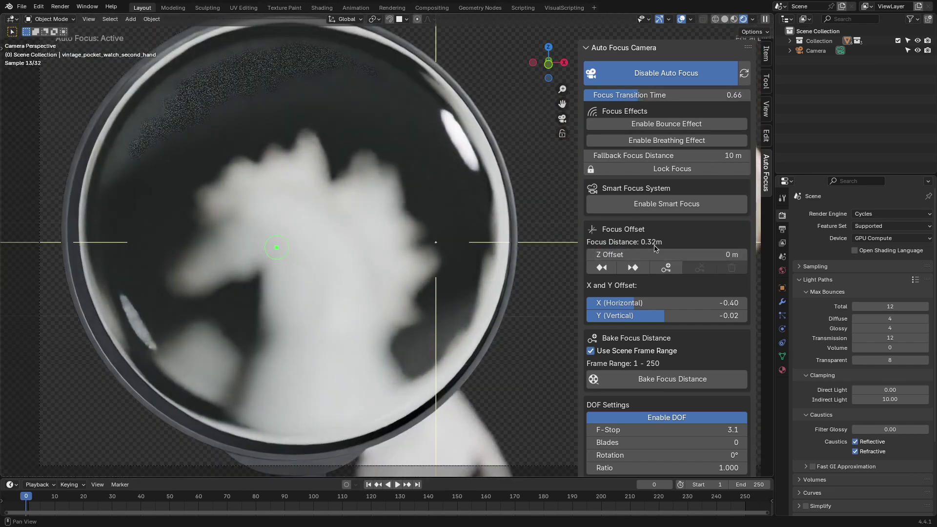
# Keyframe the Z Offset at 0 m on frame 1 and at 0.19 m on frame 40.
pyautogui.click(666, 268)
pyautogui.click(133, 496)
pyautogui.press('space')
pyautogui.write('0.19')
pyautogui.press('Return')
pyautogui.click(667, 268)
# Set the end frame of the animation to 40.
pyautogui.click(744, 485)
pyautogui.write('40')
pyautogui.press('Return')
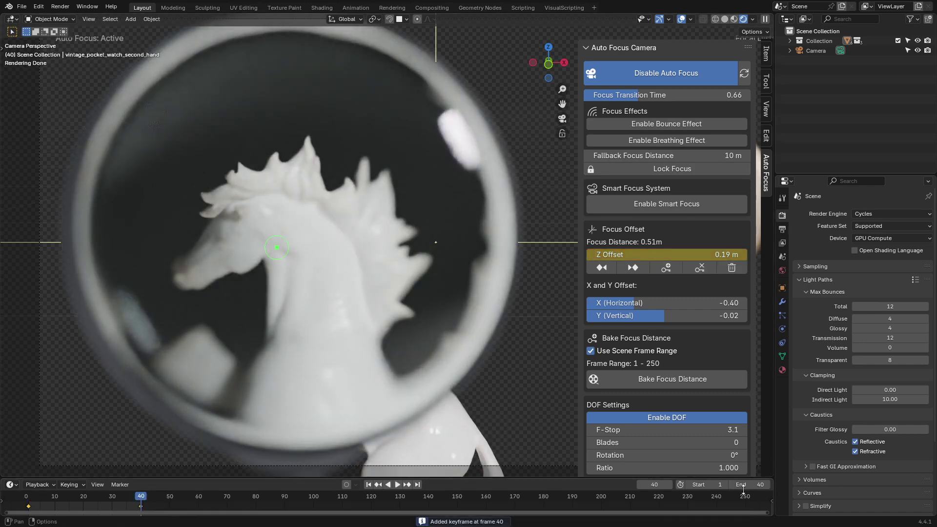
# Play the animated Z Offset focus pull from the first frame.
pyautogui.hotkey('shift', 'Left')
pyautogui.press('space')
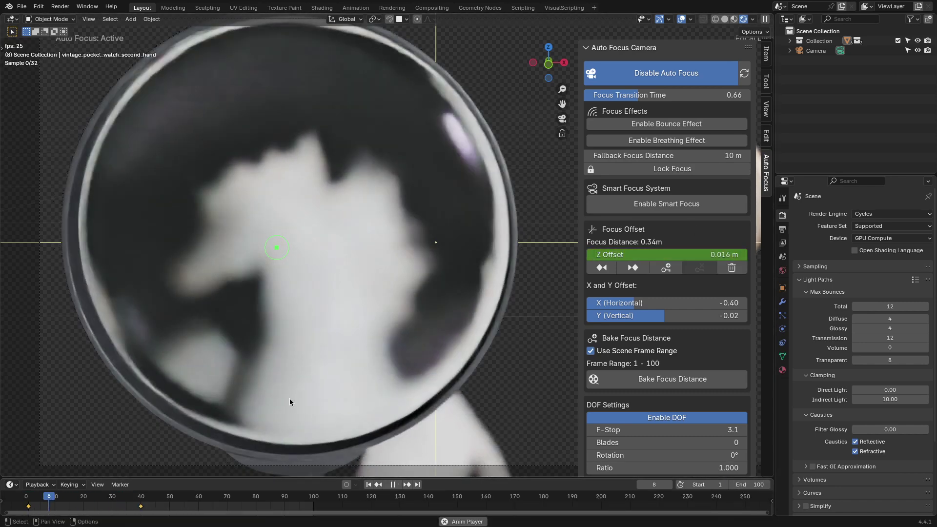
# Move the focus point around with the X and Y offsets, ending with both reset to 0.00.
pyautogui.scroll(-3, 528, 255)
pyautogui.keyDown('shift'); pyautogui.moveTo(527, 255); pyautogui.dragTo(440, 282, button='middle'); pyautogui.keyUp('shift')
pyautogui.scroll(1, 485, 265)
pyautogui.moveTo(631, 306); pyautogui.dragTo(672, 316)
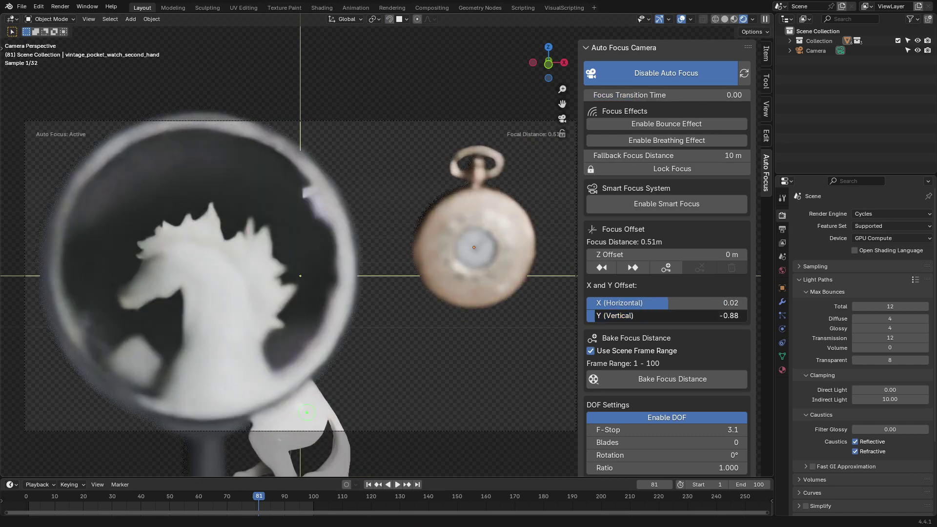
pyautogui.press('BackSpace')
pyautogui.press('BackSpace')
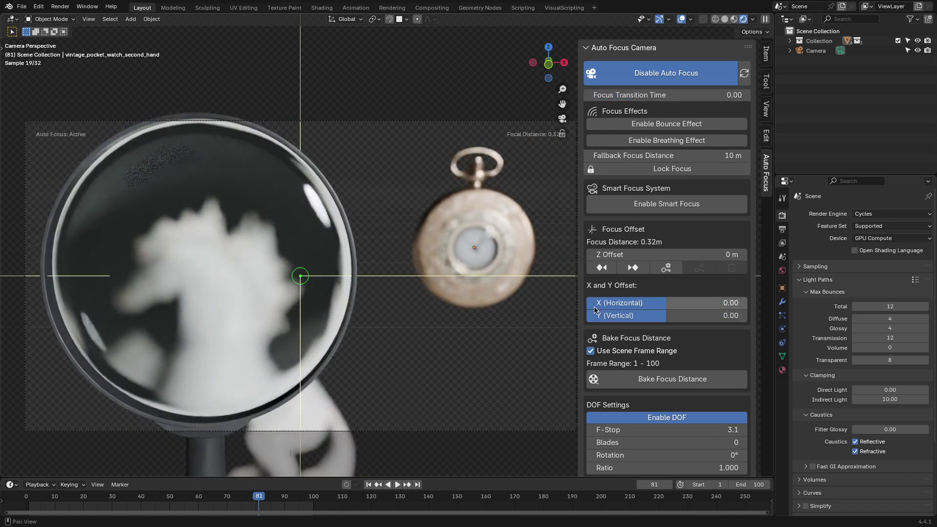
# Enable Smart Focus and set the Z Offset to 0.19 m so the horse behind the lens is in focus.
pyautogui.click(666, 204)
pyautogui.scroll(-1, 682, 321)
pyautogui.moveTo(666, 389)
pyautogui.mouseDown()
pyautogui.moveTo(737, 389)
pyautogui.moveTo(669, 389)
pyautogui.mouseUp()
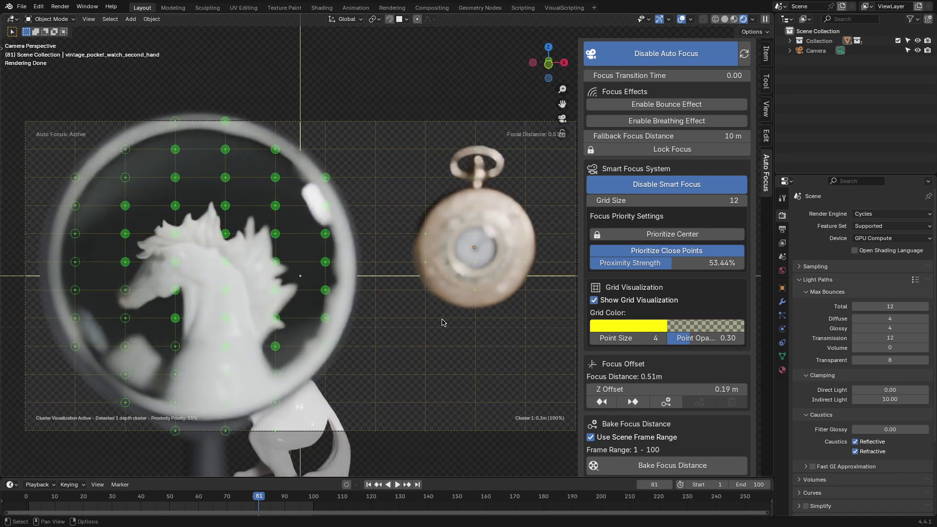
# Turn the camera's depth of field back on and set the aperture Blades to 8.
pyautogui.scroll(-8, 675, 313)
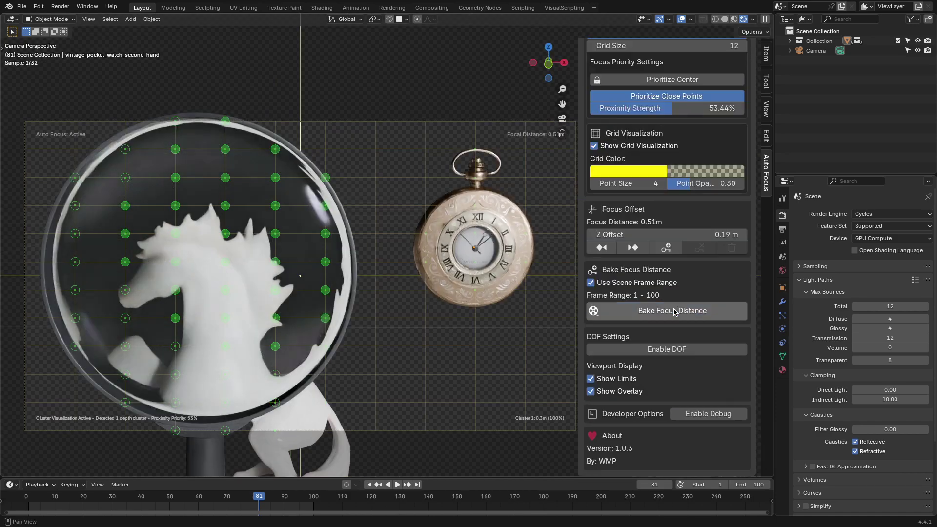
pyautogui.click(672, 350)
pyautogui.moveTo(673, 361)
pyautogui.mouseDown()
pyautogui.moveTo(776, 362)
pyautogui.moveTo(684, 362)
pyautogui.mouseUp()
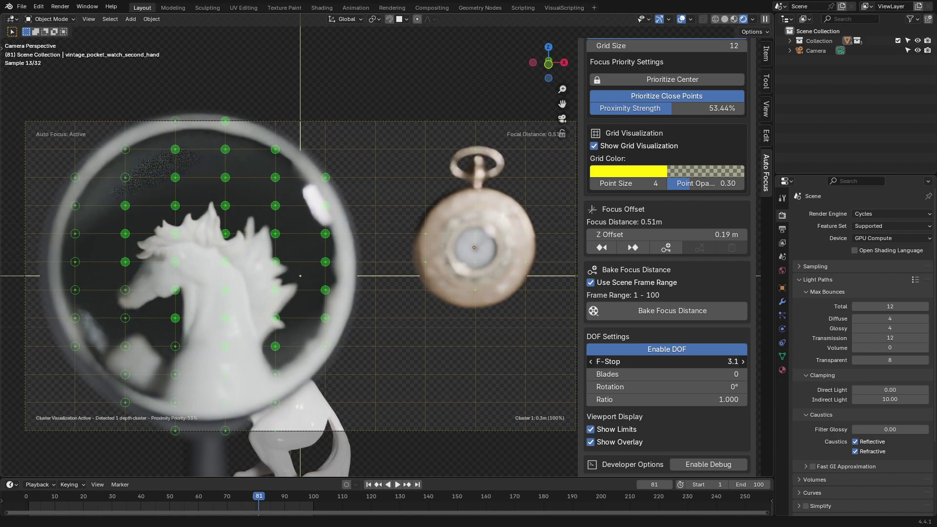
pyautogui.moveTo(673, 375); pyautogui.dragTo(712, 374)
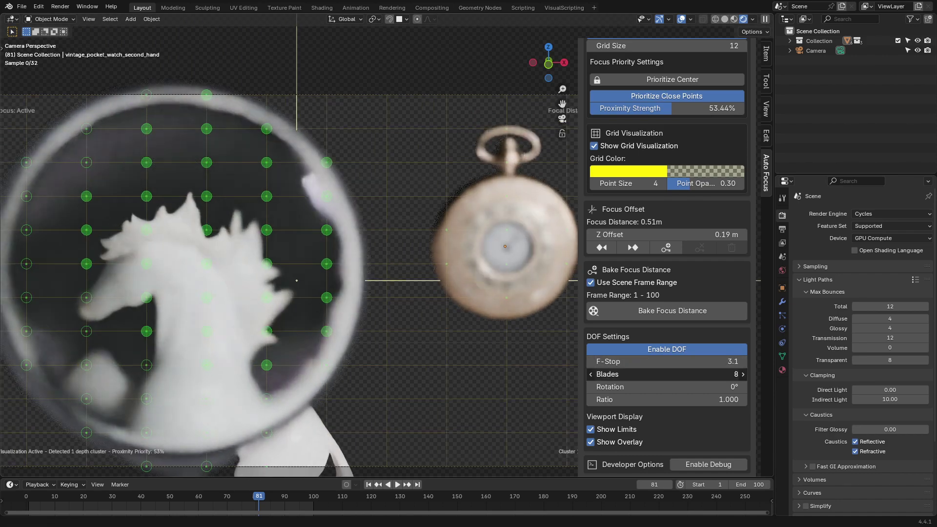
# Try out the aperture Rotation and Ratio, ending at 0° and 1.000, and set F-Stop to 6.7 and Blades to 16.
pyautogui.moveTo(673, 387)
pyautogui.mouseDown()
pyautogui.moveTo(721, 386)
pyautogui.moveTo(688, 387)
pyautogui.mouseUp()
pyautogui.moveTo(673, 400); pyautogui.dragTo(761, 399)
pyautogui.moveTo(668, 387); pyautogui.dragTo(761, 387)
pyautogui.moveTo(669, 361); pyautogui.dragTo(629, 362)
pyautogui.moveTo(669, 375); pyautogui.dragTo(566, 387)
pyautogui.moveTo(669, 400); pyautogui.dragTo(481, 399)
pyautogui.moveTo(695, 361); pyautogui.dragTo(775, 361)
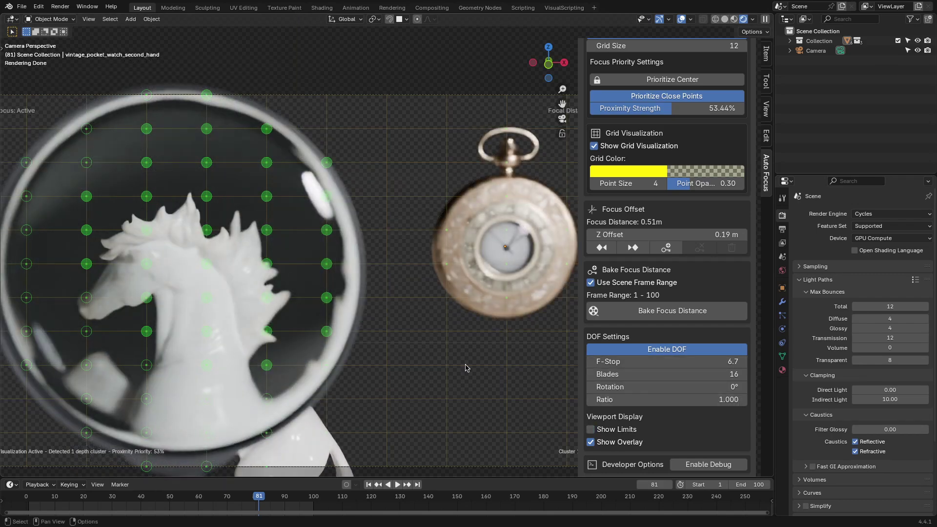
# Turn on the camera's Show Limits display, view it from outside the camera, and return to the camera view.
pyautogui.moveTo(466, 367); pyautogui.dragTo(424, 317, button='middle')
pyautogui.click(631, 429)
pyautogui.click(591, 429)
pyautogui.press('KP_0')
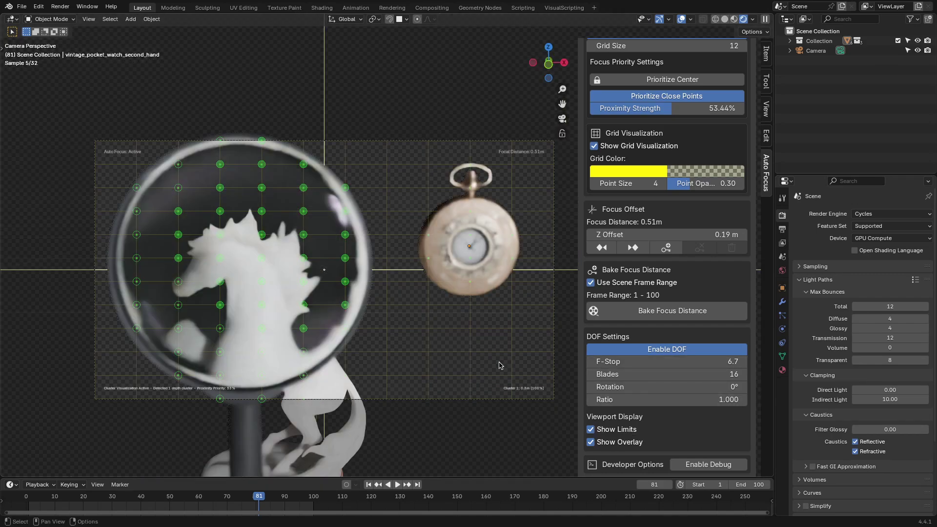
# Examine the Show Overlay information in the camera frame's corners, including focal distance, depth clusters and proximity priority.
pyautogui.click(612, 443)
pyautogui.scroll(4, 498, 381)
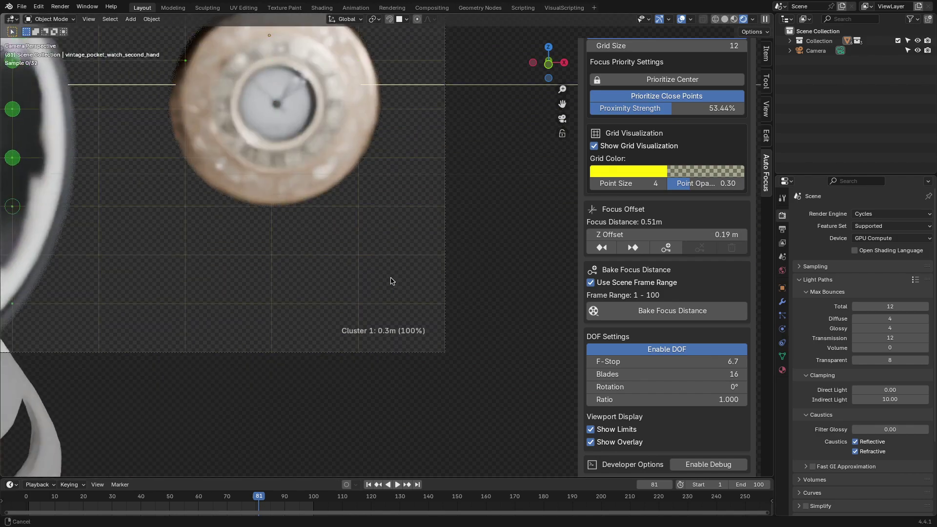
pyautogui.scroll(2, 390, 281)
pyautogui.keyDown('shift'); pyautogui.moveTo(251, 322); pyautogui.dragTo(338, 320, button='middle'); pyautogui.keyUp('shift')
pyautogui.scroll(-8, 339, 319)
pyautogui.keyDown('shift'); pyautogui.moveTo(252, 265); pyautogui.dragTo(334, 341, button='middle'); pyautogui.keyUp('shift')
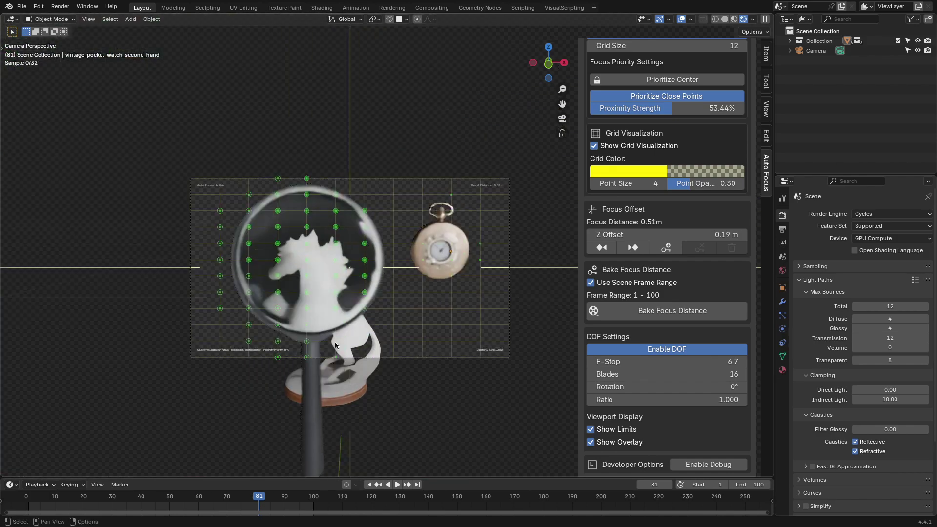
pyautogui.scroll(3, 335, 341)
pyautogui.keyDown('shift'); pyautogui.moveTo(217, 322); pyautogui.dragTo(302, 256, button='middle'); pyautogui.keyUp('shift')
pyautogui.scroll(4, 302, 256)
pyautogui.keyDown('shift'); pyautogui.moveTo(280, 339); pyautogui.dragTo(398, 261, button='middle'); pyautogui.keyUp('shift')
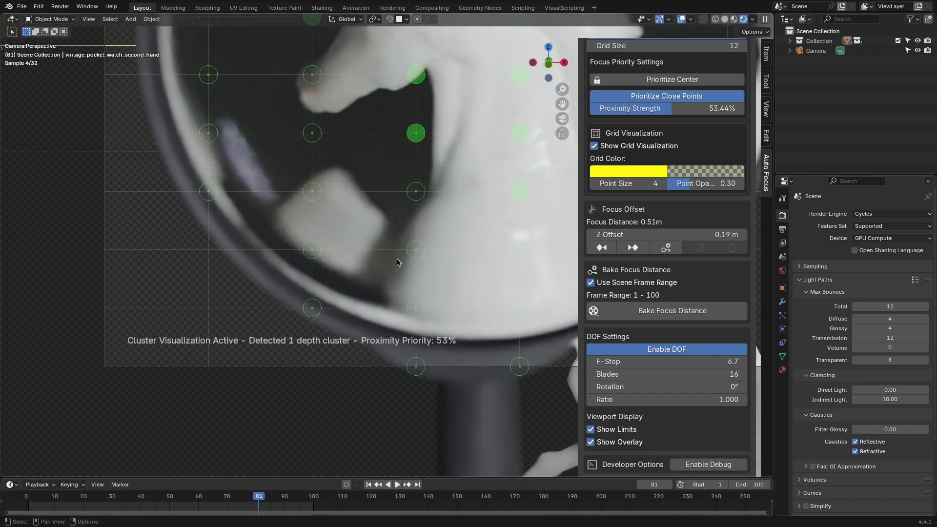
pyautogui.scroll(-4, 403, 220)
pyautogui.scroll(2, 403, 220)
pyautogui.scroll(-4, 403, 220)
pyautogui.scroll(1, 403, 220)
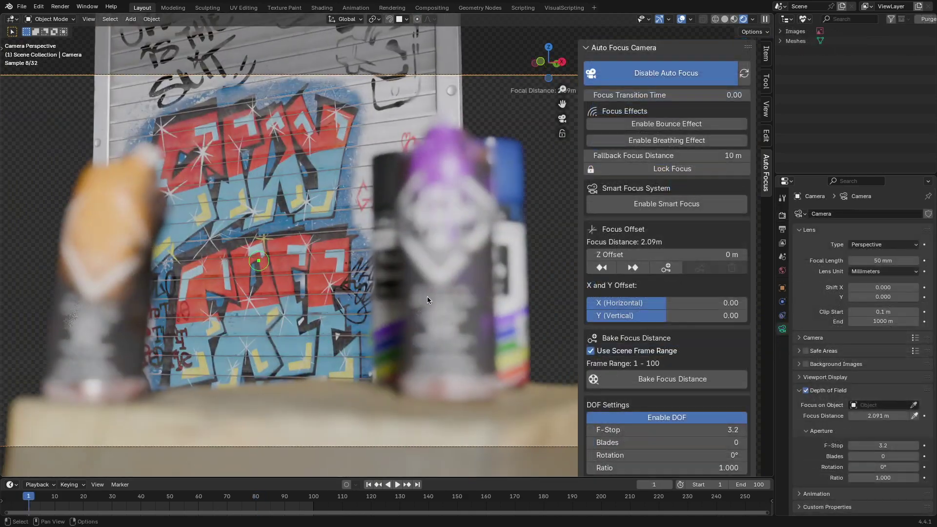
# In the spray can scene, try out the Z Offset and the horizontal X offset of the focus point.
pyautogui.moveTo(666, 254)
pyautogui.mouseDown()
pyautogui.moveTo(622, 254)
pyautogui.moveTo(666, 254)
pyautogui.mouseUp()
pyautogui.moveTo(666, 303)
pyautogui.mouseDown()
pyautogui.moveTo(704, 302)
pyautogui.moveTo(678, 301)
pyautogui.mouseUp()
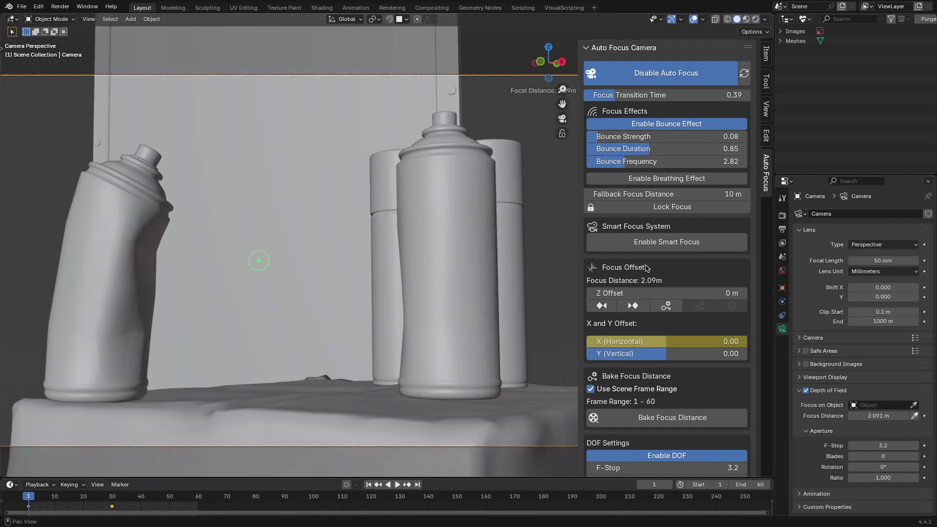
# Turn off Use Scene Frame Range for baking and set the scene's end frame to 250.
pyautogui.scroll(-5, 664, 272)
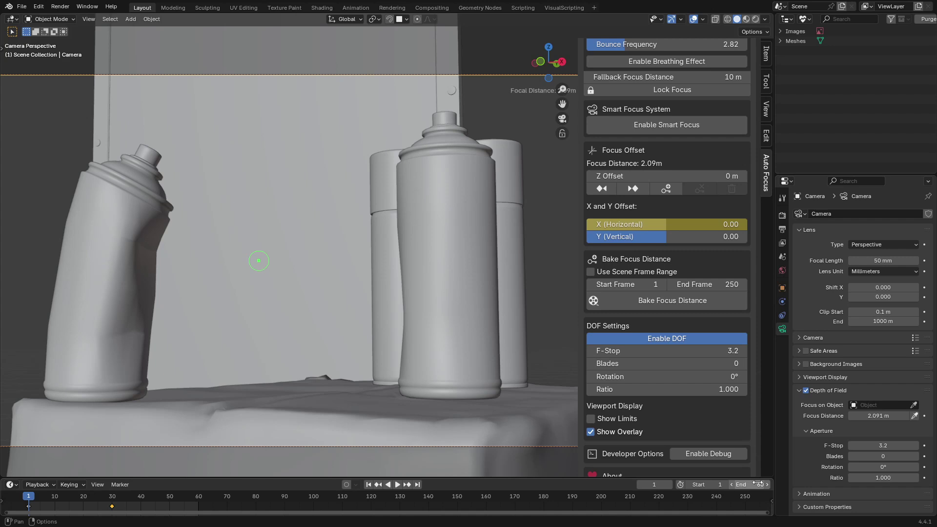
pyautogui.click(757, 483)
pyautogui.write('250')
pyautogui.press('Return')
# Set the bake End Frame to 60 and bake the focus distance for frames 1 to 60.
pyautogui.click(723, 280)
pyautogui.write('60')
pyautogui.press('Return')
pyautogui.click(698, 301)
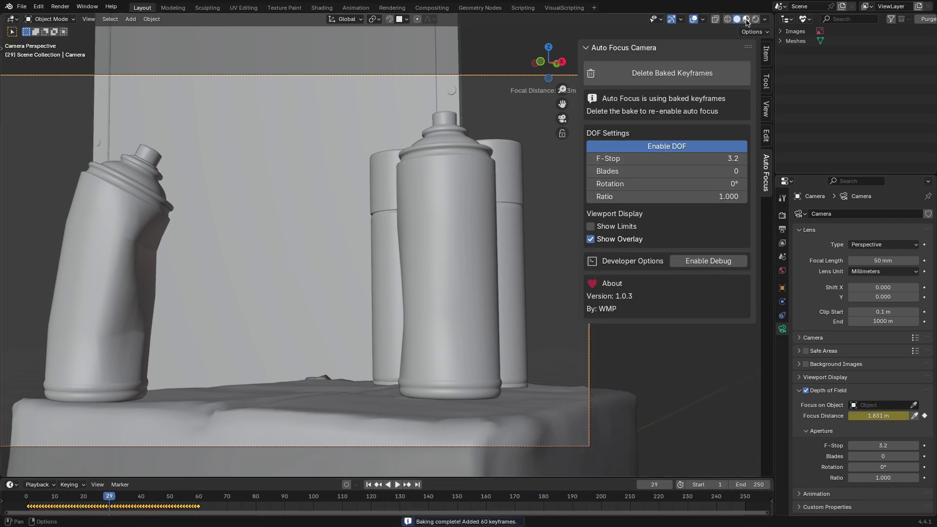
# Play the baked focus in Material Preview shading, set the scene's end frame to 80, and return to frame 1.
pyautogui.press('z')
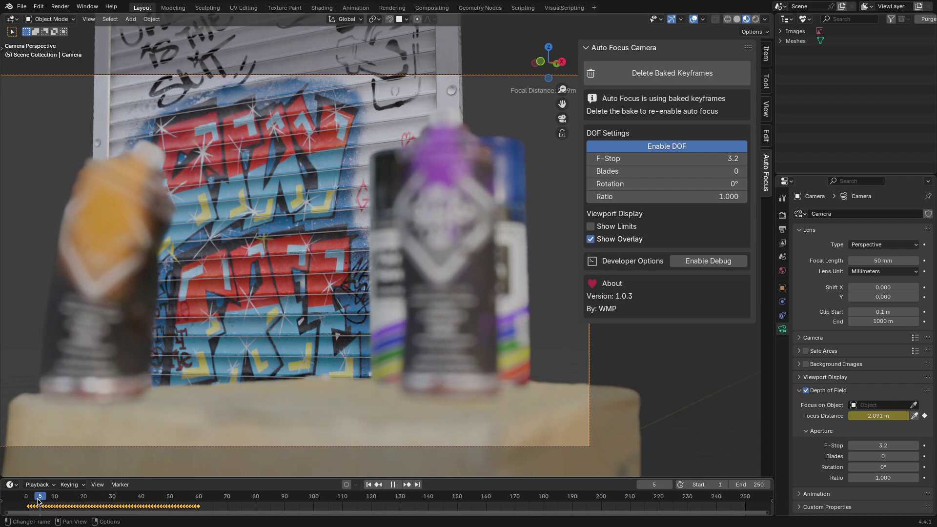
pyautogui.click(757, 484)
pyautogui.write('60')
pyautogui.press('Return')
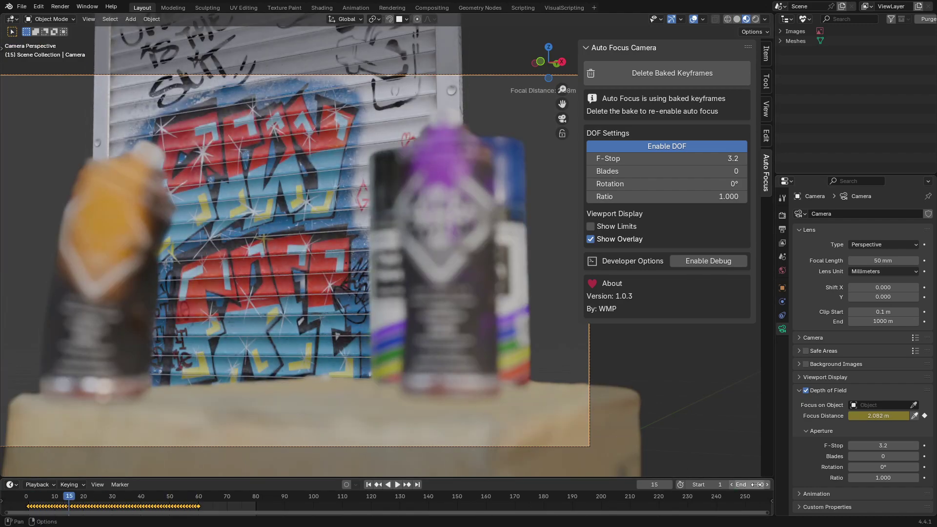
pyautogui.press('space')
pyautogui.hotkey('shift', 'Left')
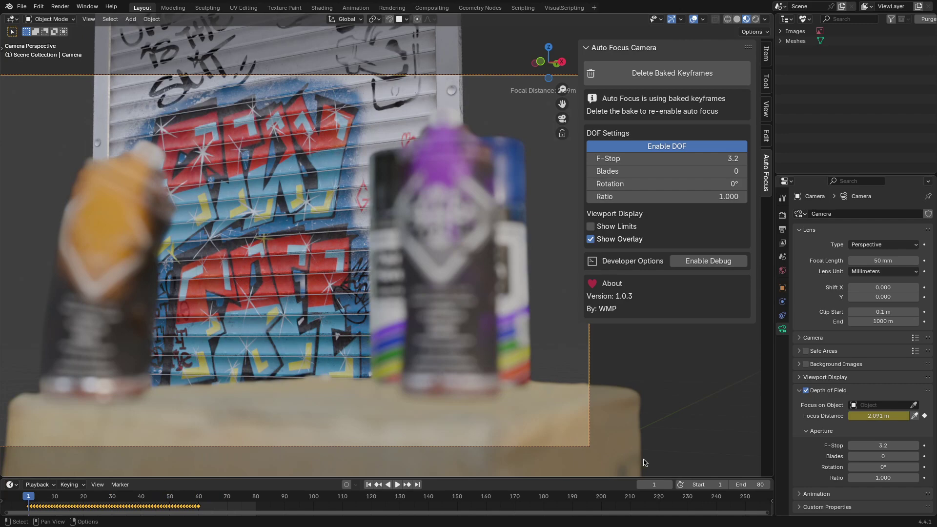
# Delete the baked focus keyframes and switch the viewport to Rendered shading at frame 1.
pyautogui.click(689, 82)
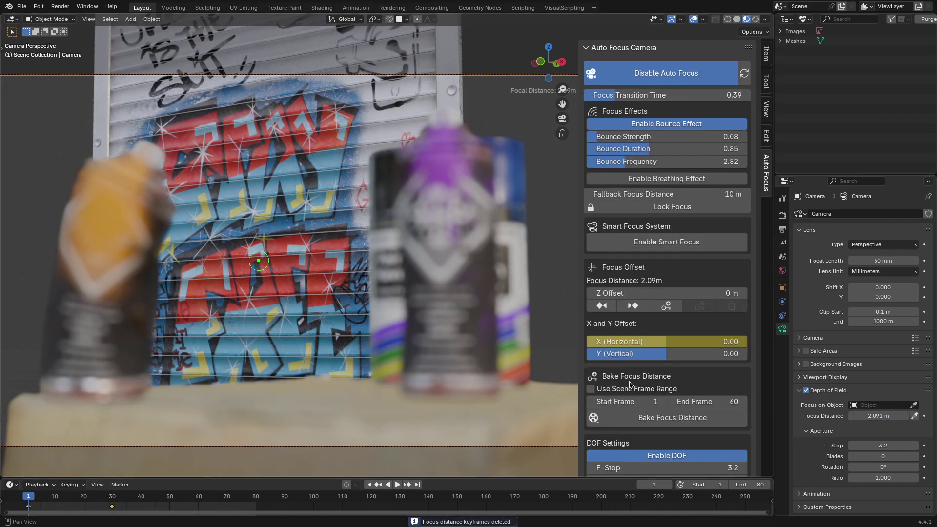
pyautogui.click(755, 19)
pyautogui.moveTo(28, 497)
pyautogui.mouseDown()
pyautogui.moveTo(242, 497)
pyautogui.moveTo(28, 497)
pyautogui.mouseUp()
# Bake the focus distance again for frames 1 to 60 and play the result in the rendered view.
pyautogui.scroll(-4, 643, 243)
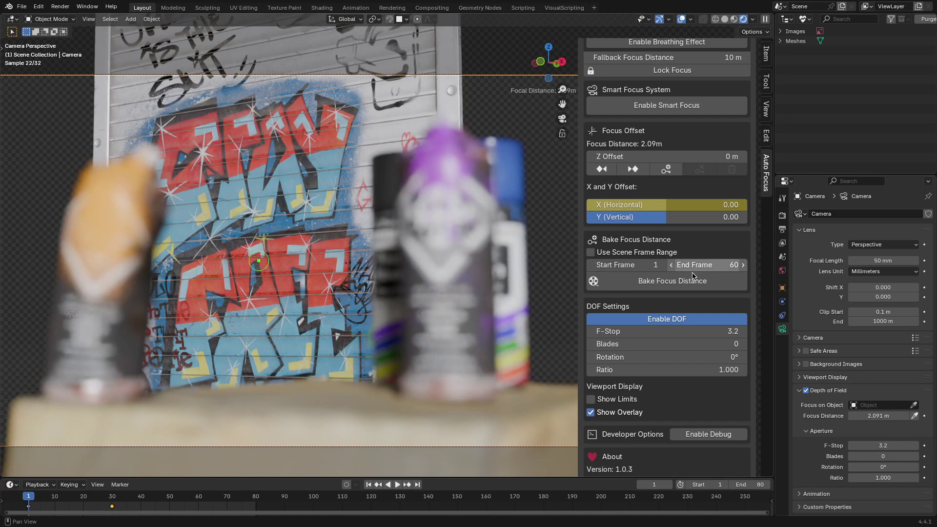
pyautogui.click(693, 286)
pyautogui.press('space')
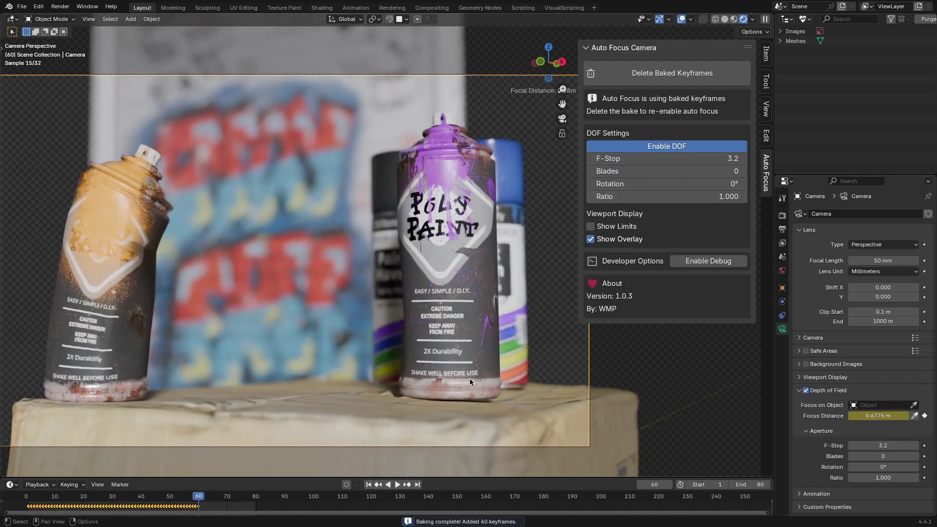